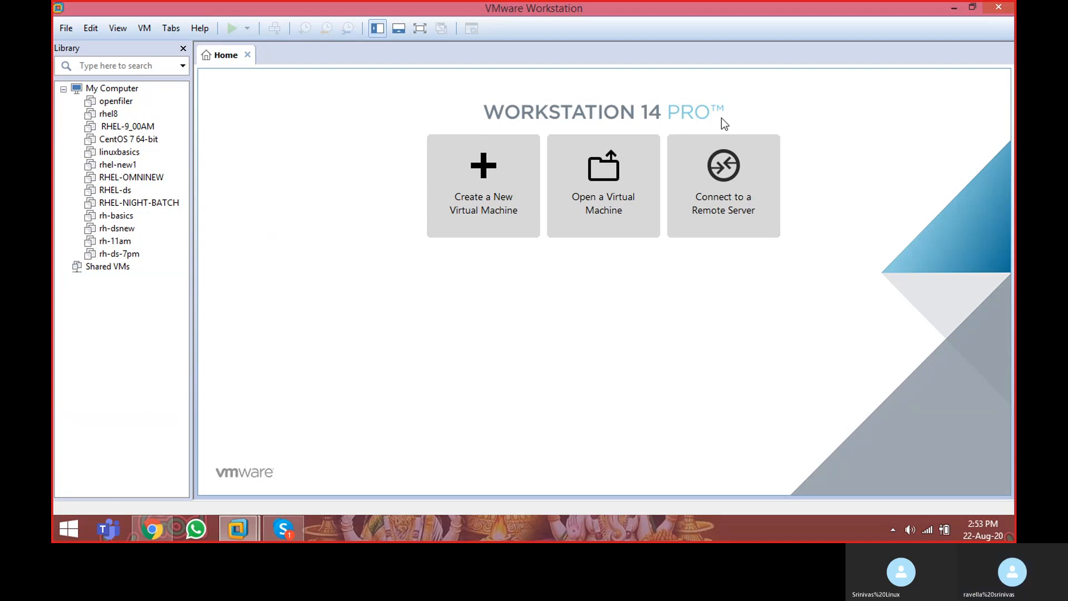
Step: Start creating a new virtual machine with the Typical configuration and a blank hard disk instead of an installer disc
left_click(999, 9)
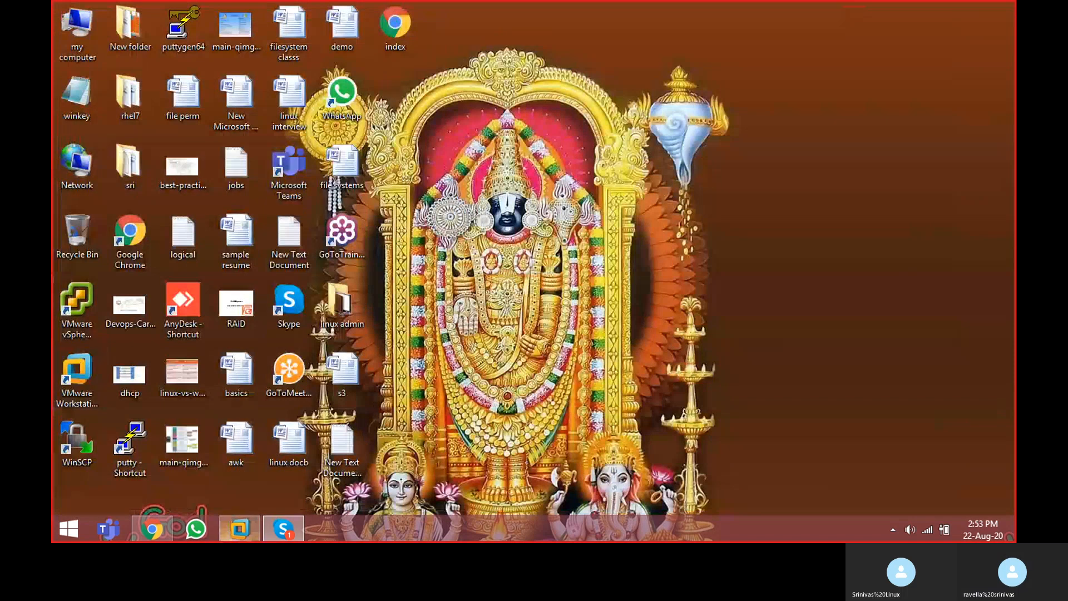
left_click(240, 531)
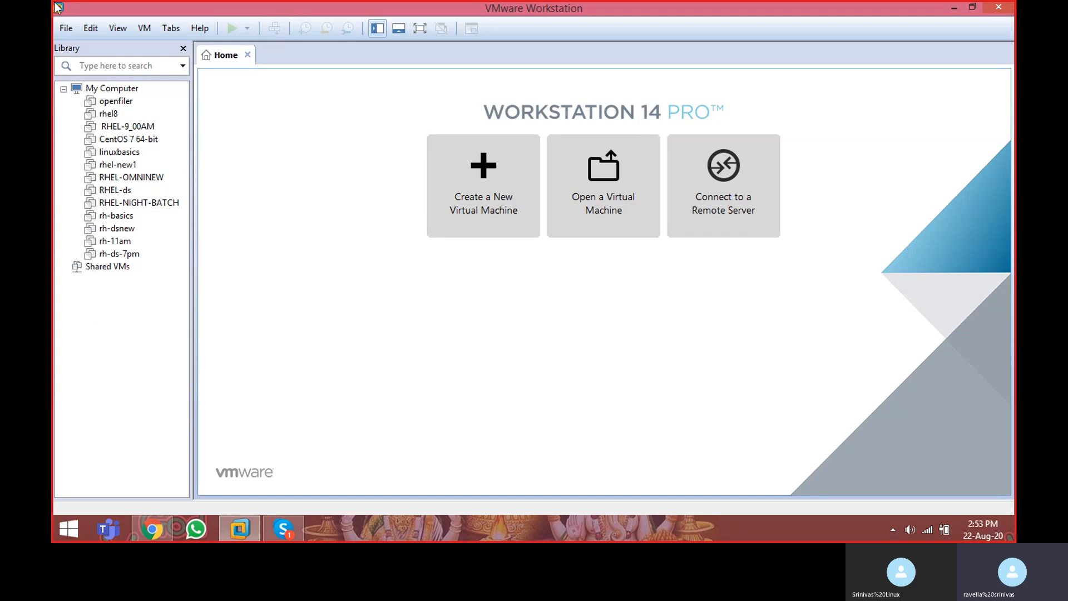
left_click(65, 30)
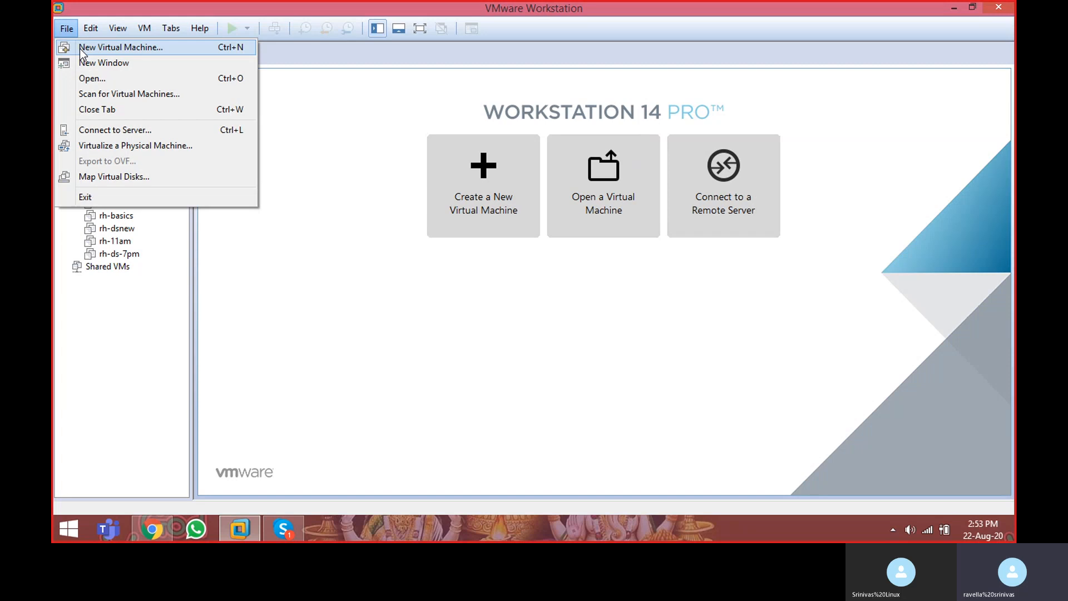
left_click(81, 50)
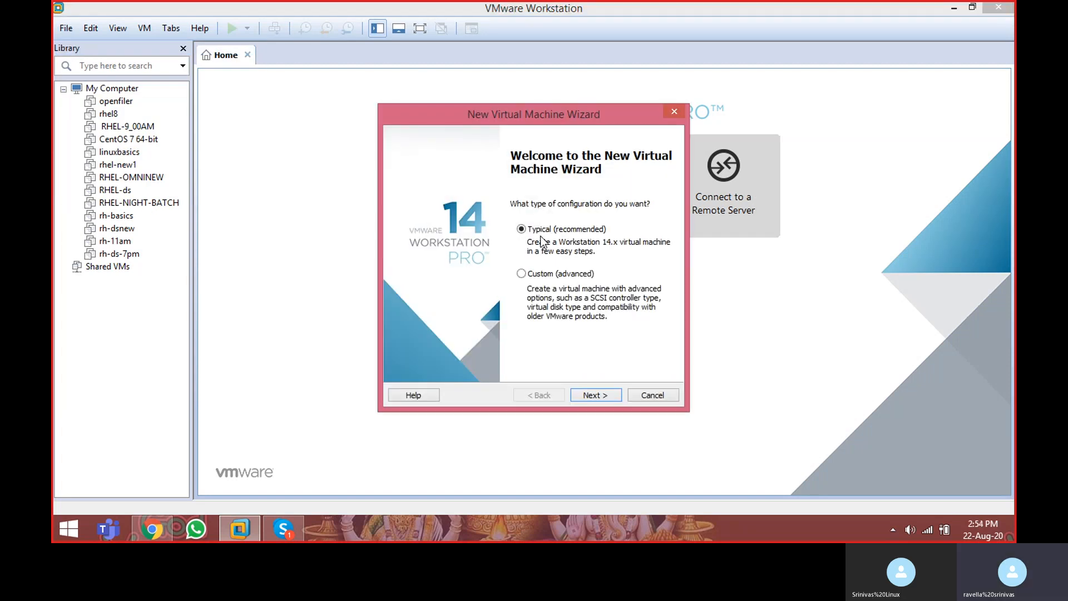
left_click(594, 395)
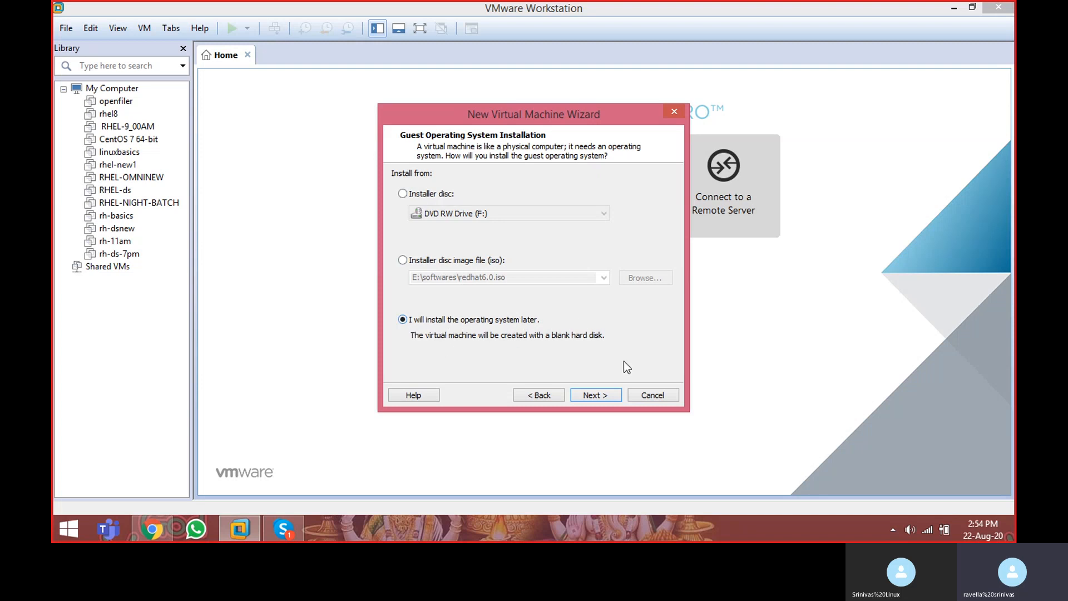
left_click(596, 395)
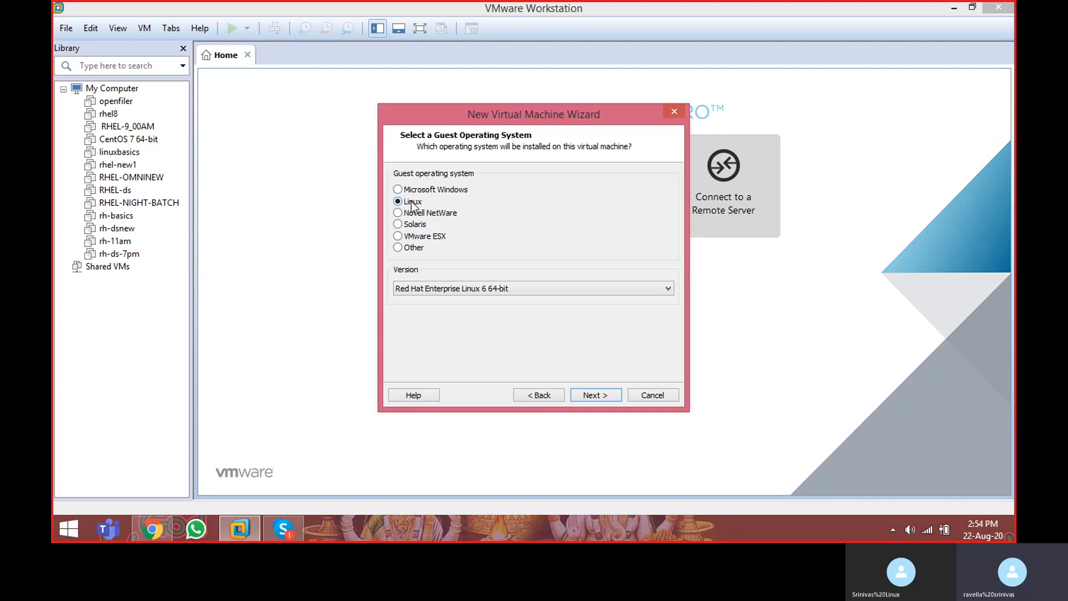
Step: Choose Red Hat Enterprise Linux 6 64-bit as the Linux version of the guest operating system
left_click(448, 288)
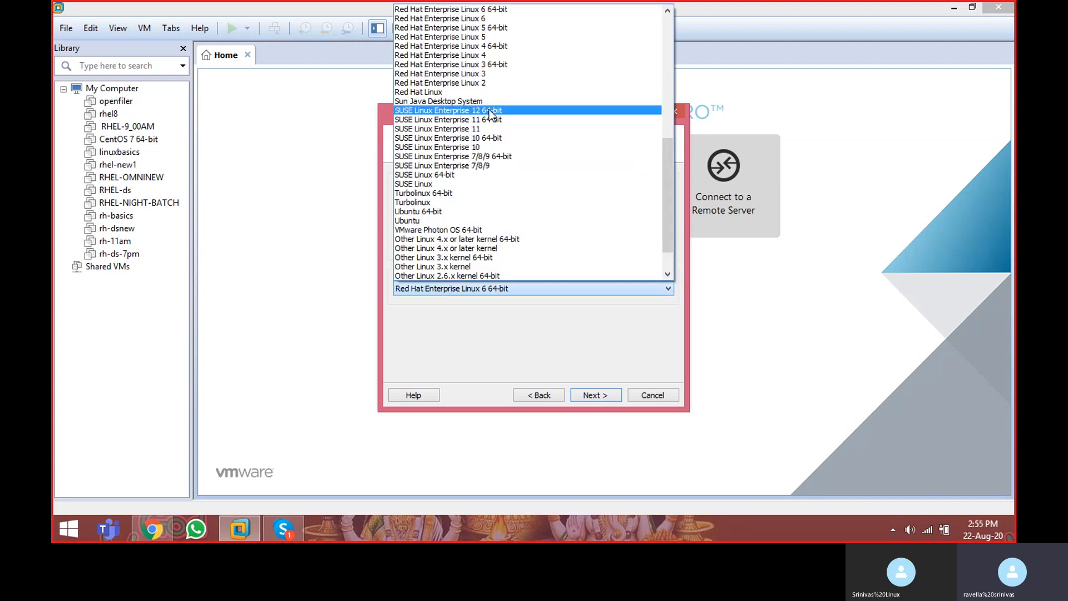
left_click(462, 10)
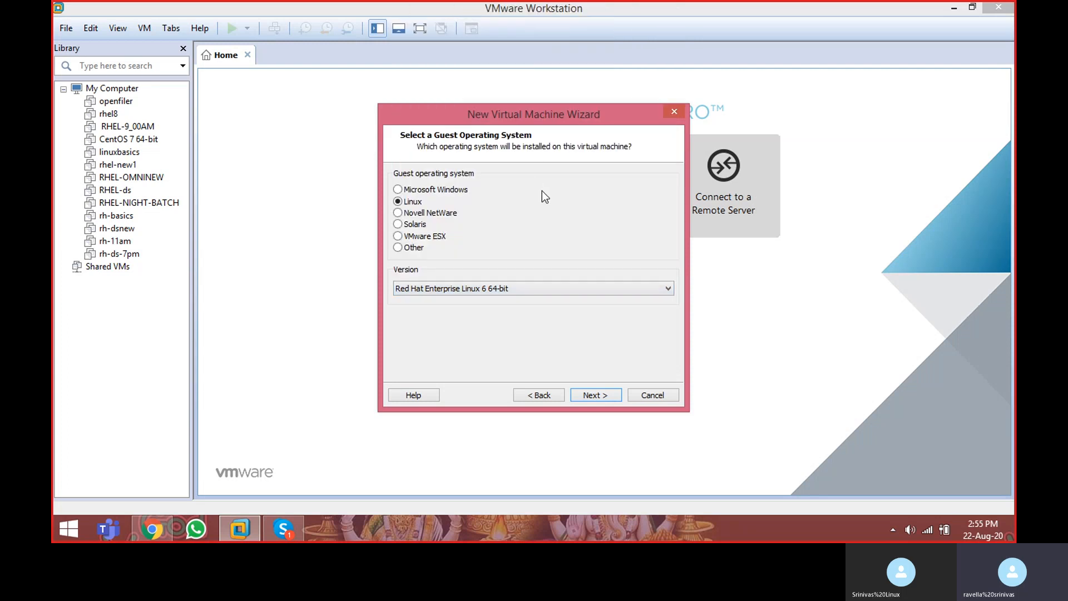
left_click(592, 396)
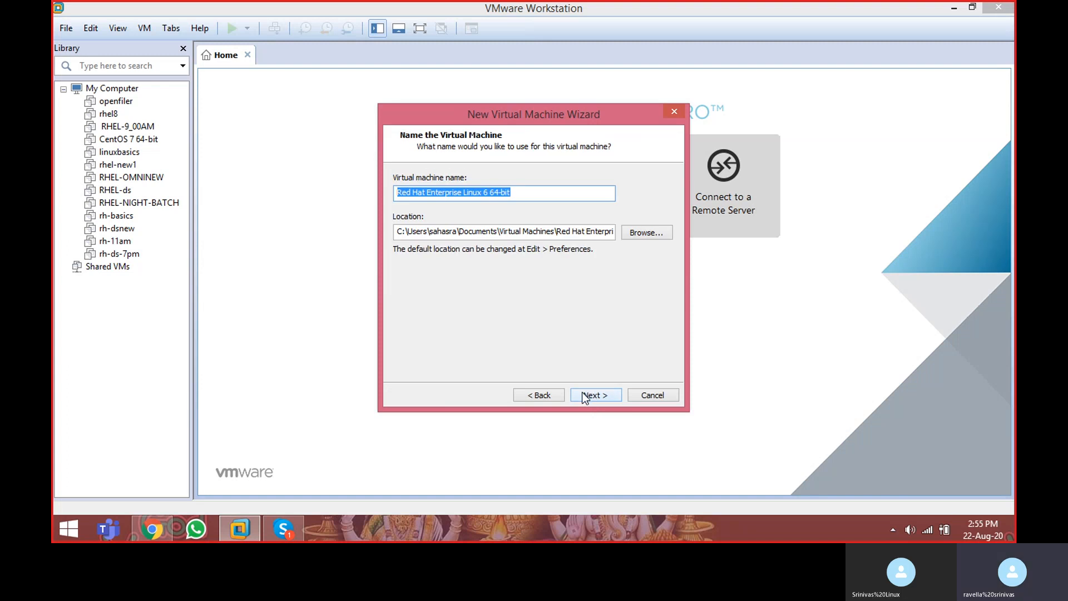
Step: Name the virtual machine rhel-test1 and accept its default location
type("rhel")
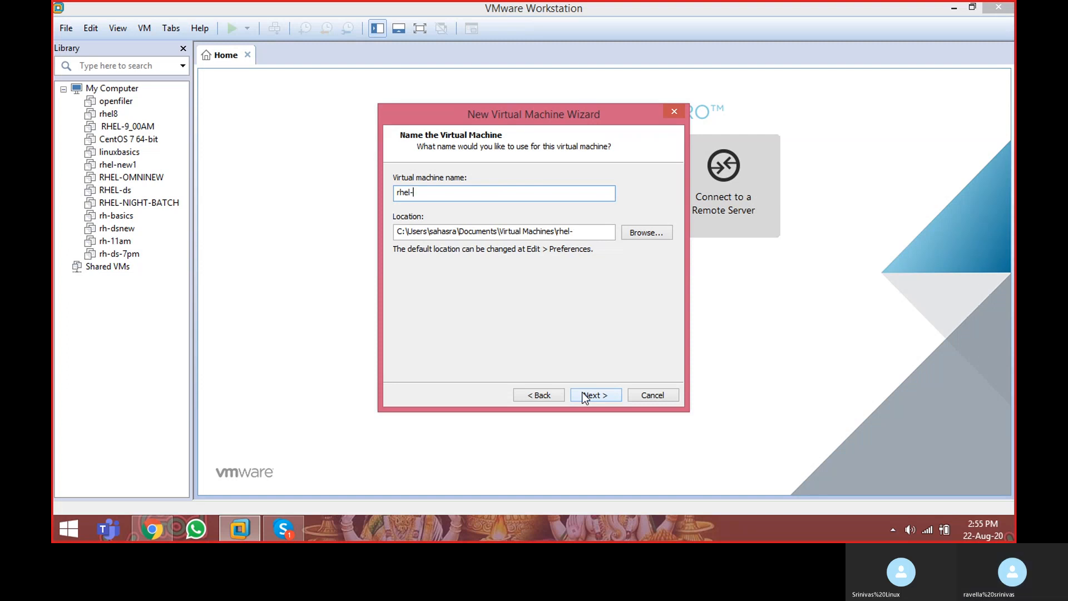
type("-test")
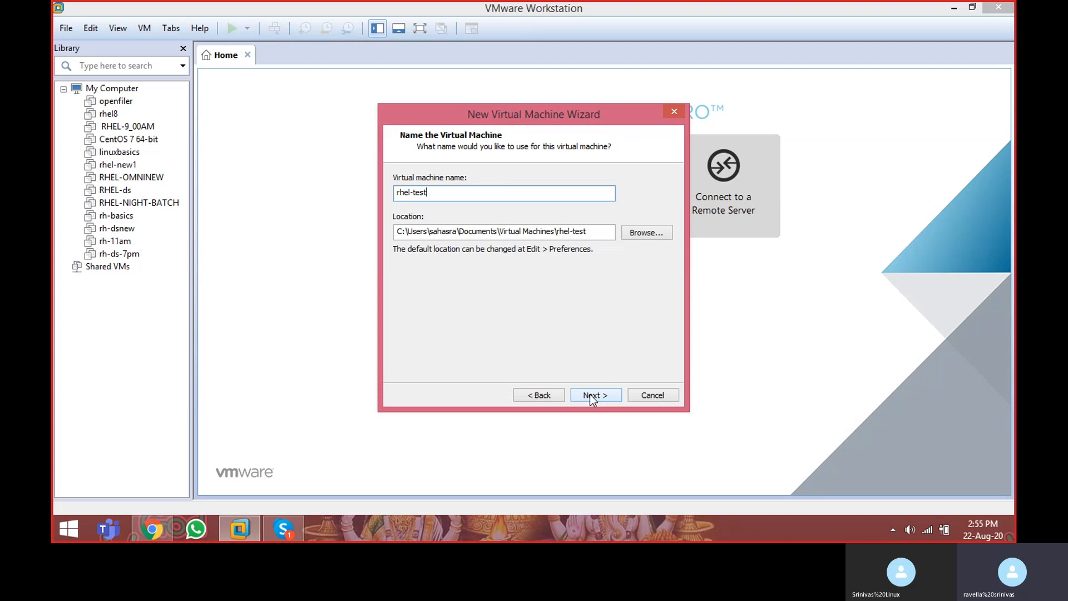
left_click(589, 394)
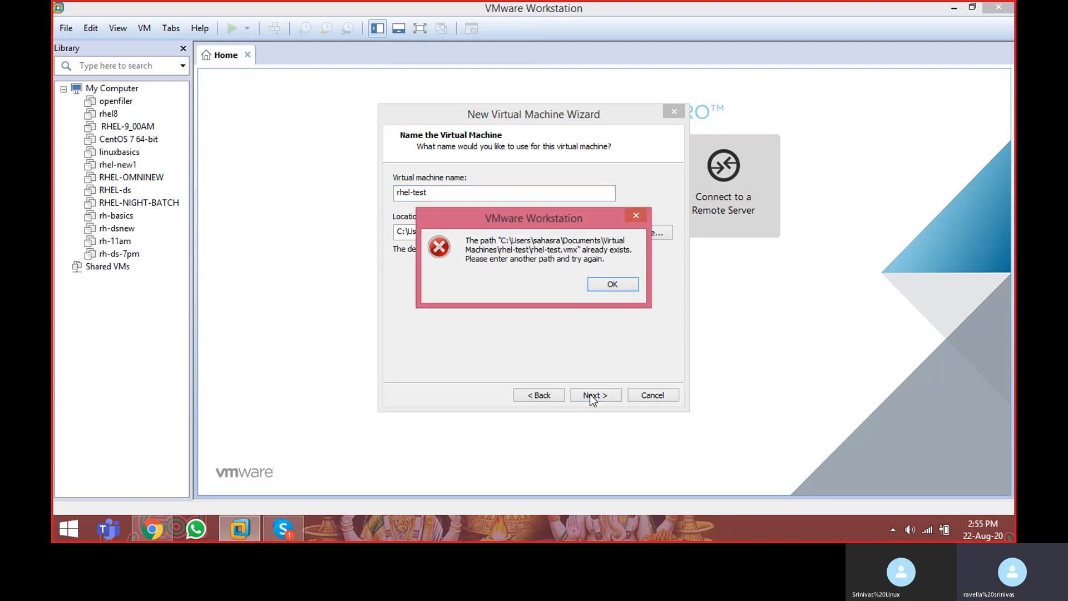
left_click(606, 284)
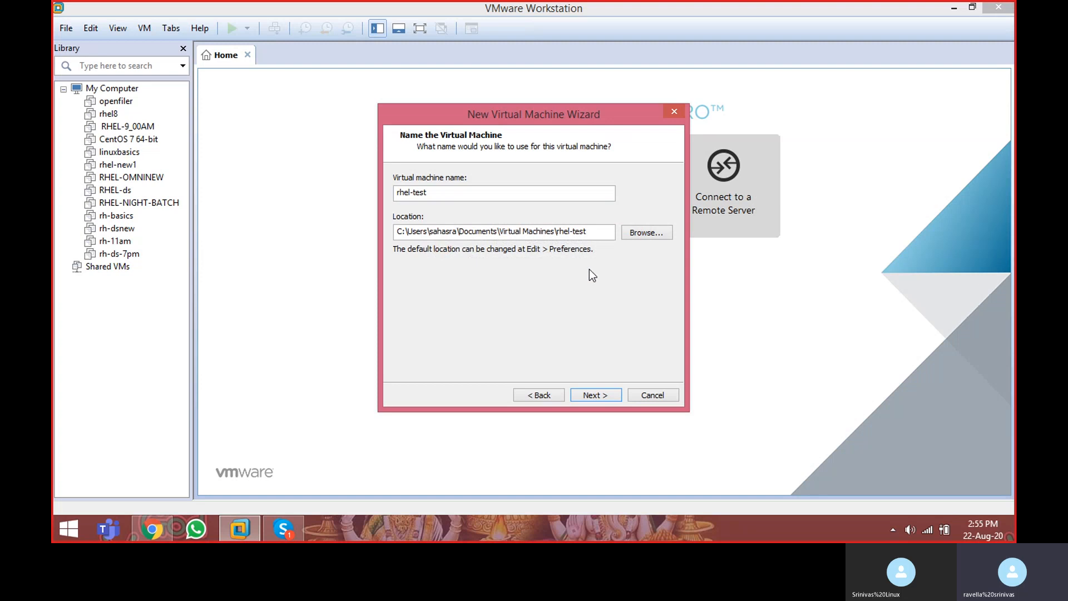
left_click(471, 196)
type("1")
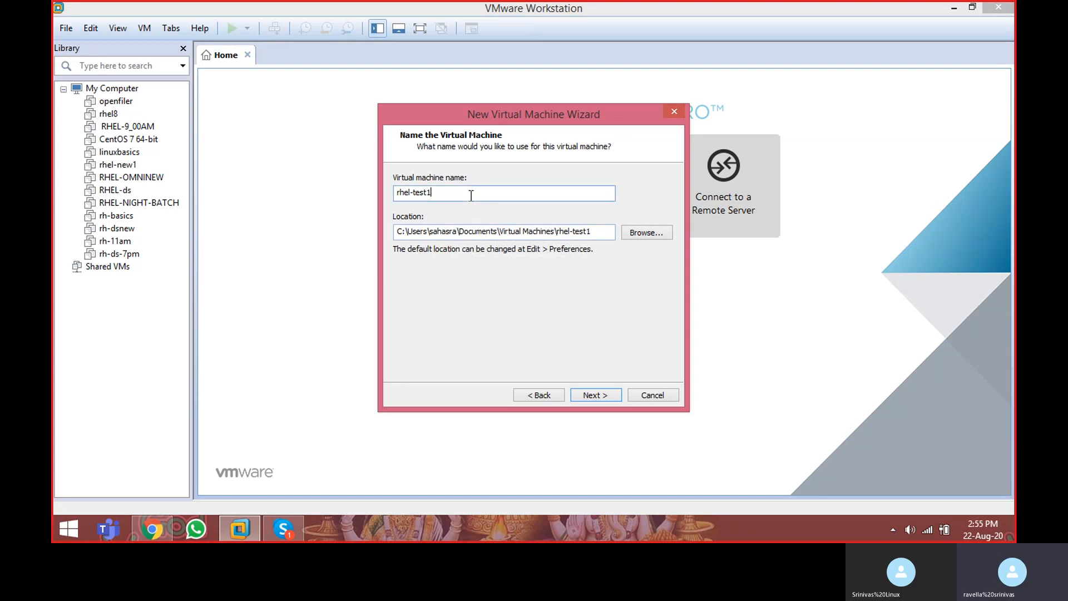
left_click(595, 395)
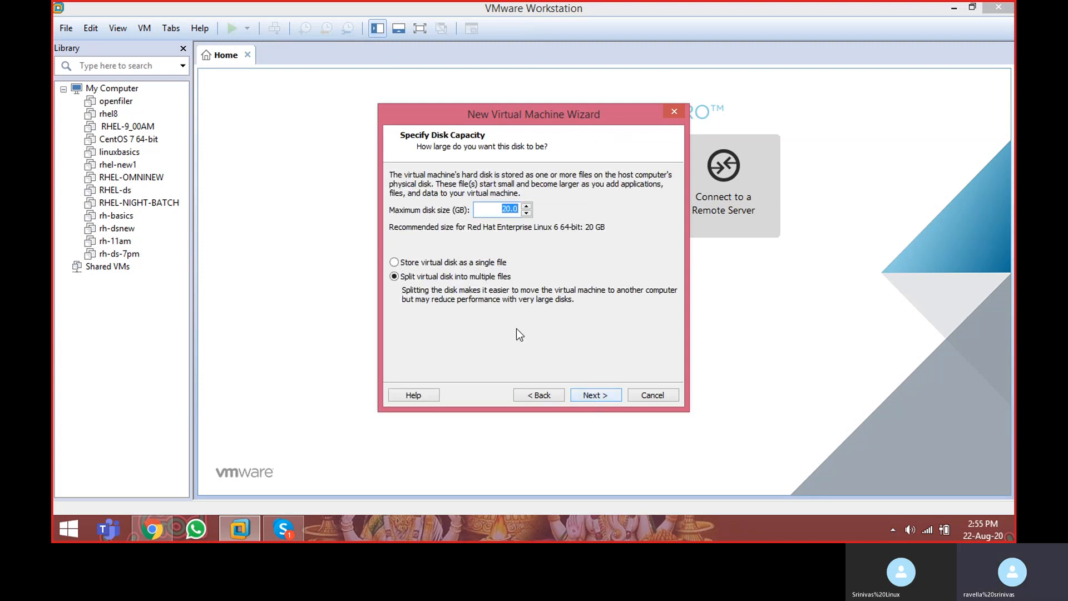
Step: Store the 20 GB virtual disk as a single file and finish creating the virtual machine
left_click(488, 210)
left_click(453, 265)
left_click(599, 399)
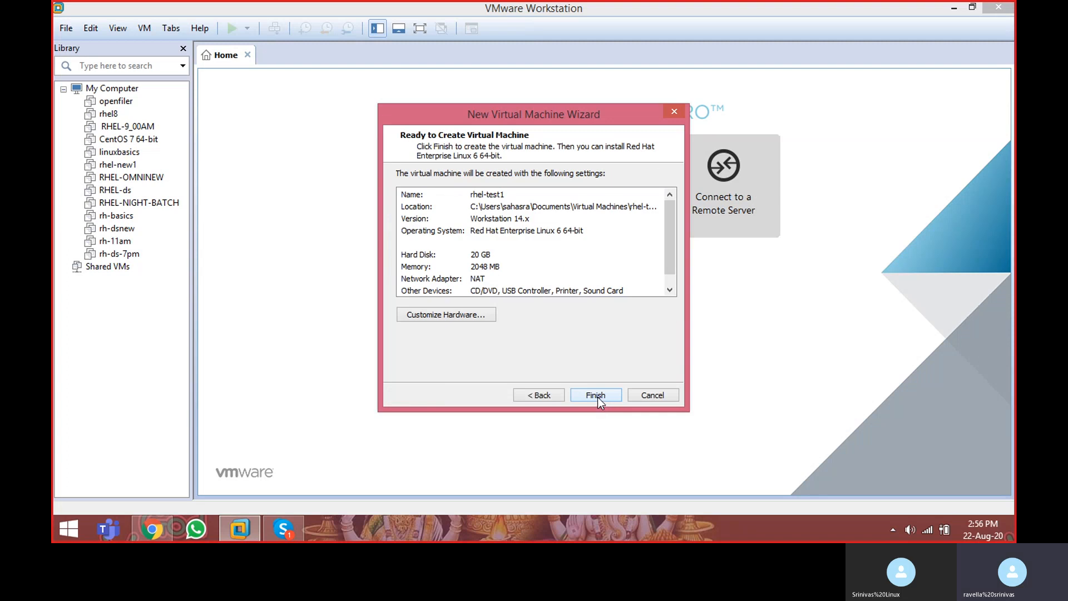
left_click(596, 396)
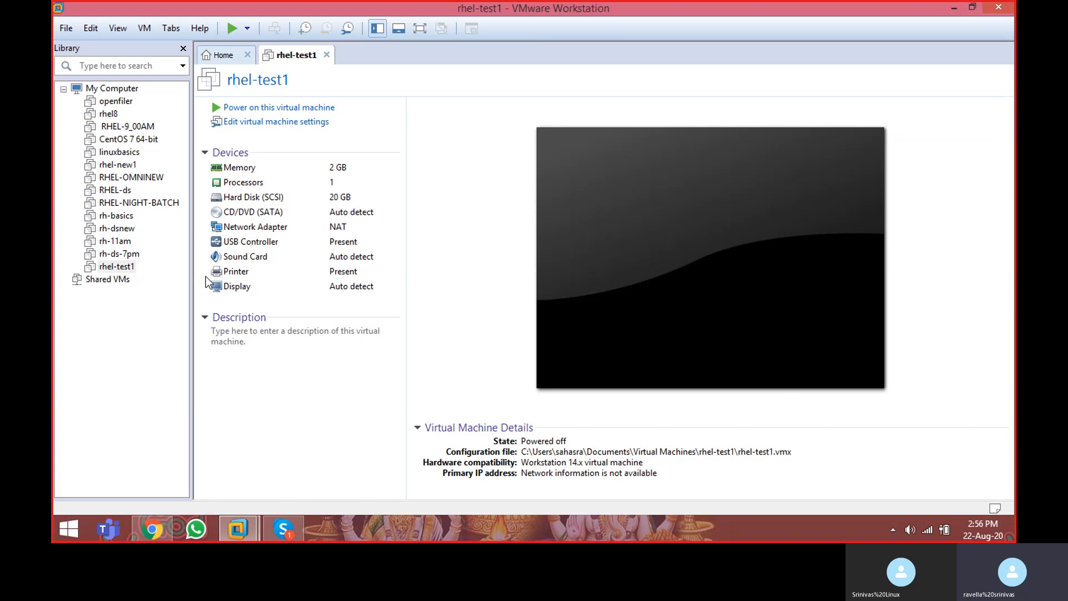
Step: Set the CD/DVD drive in the rhel-test1 virtual machine's settings to use an ISO image file
left_click(121, 269)
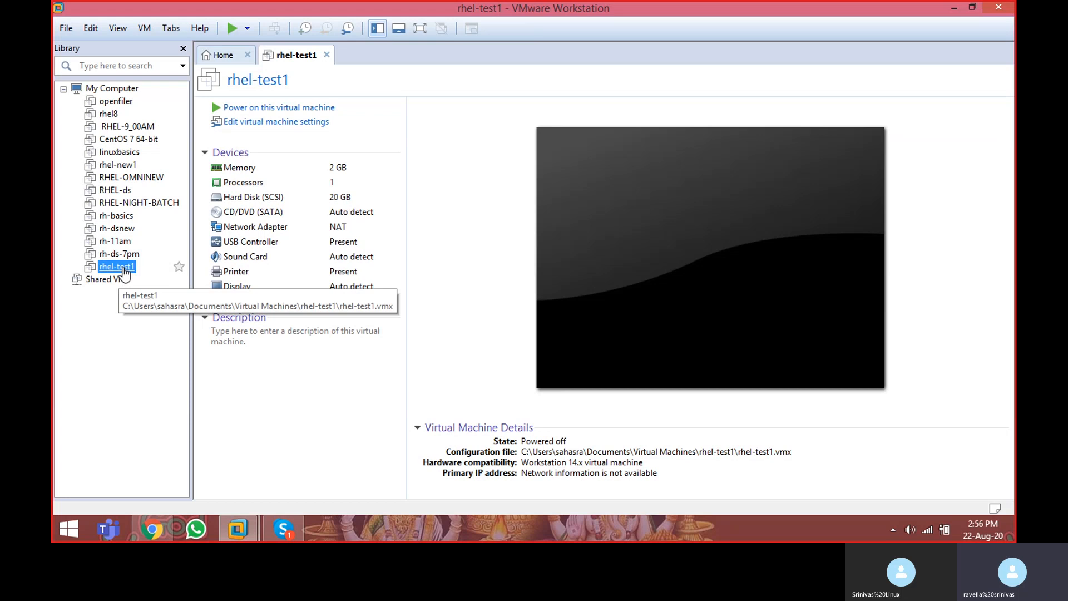
right_click(123, 271)
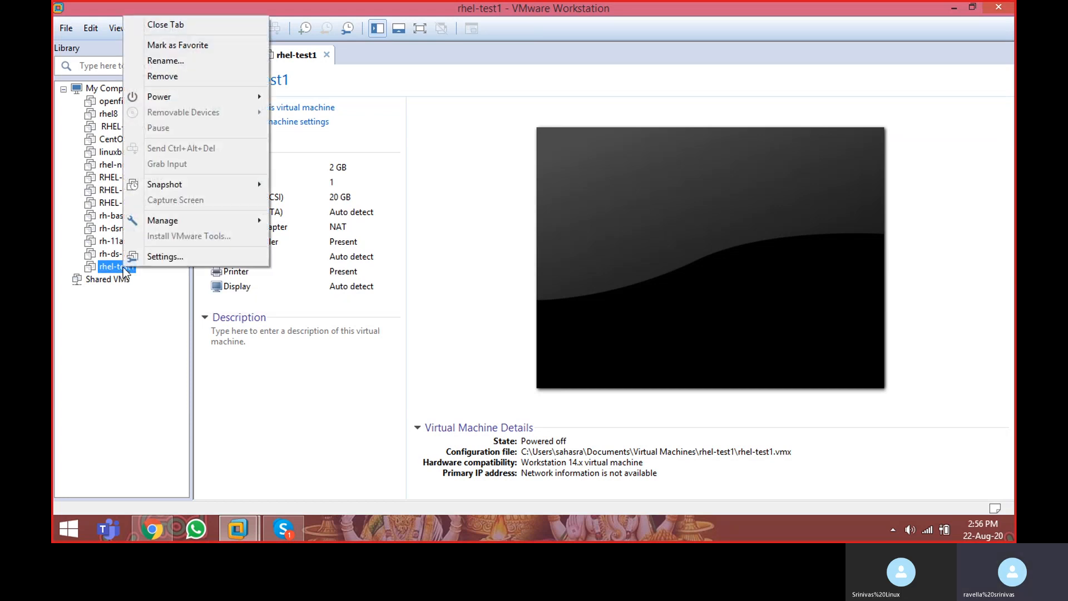
left_click(160, 257)
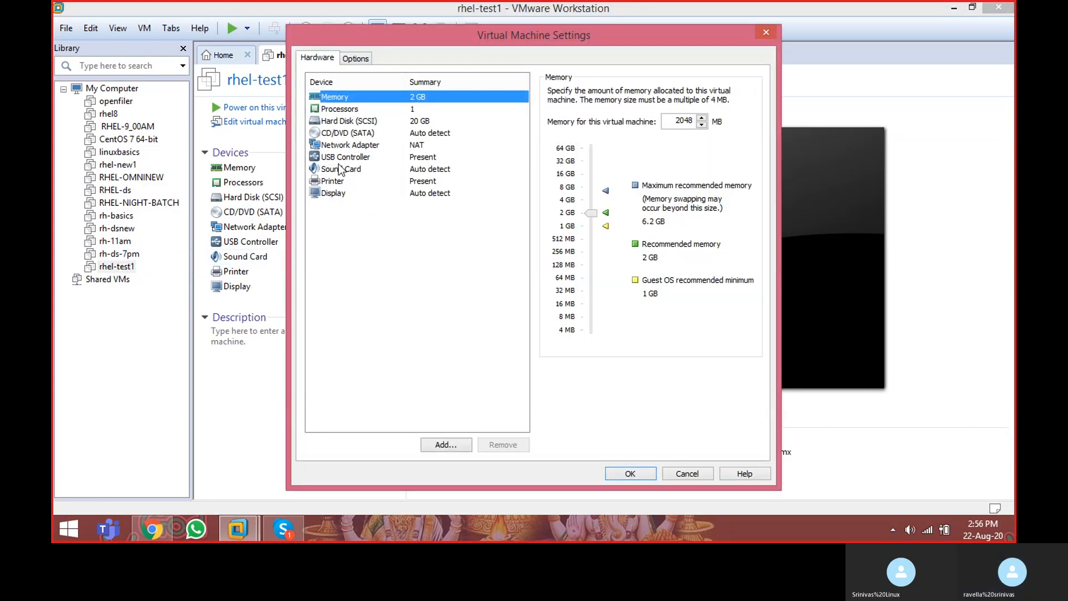
left_click(349, 134)
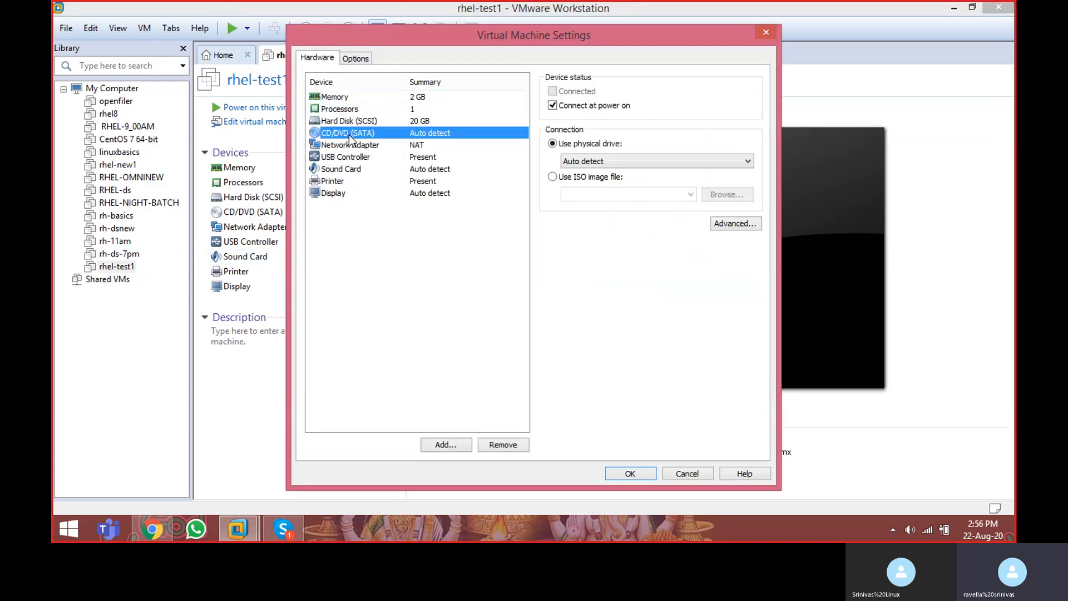
left_click(552, 176)
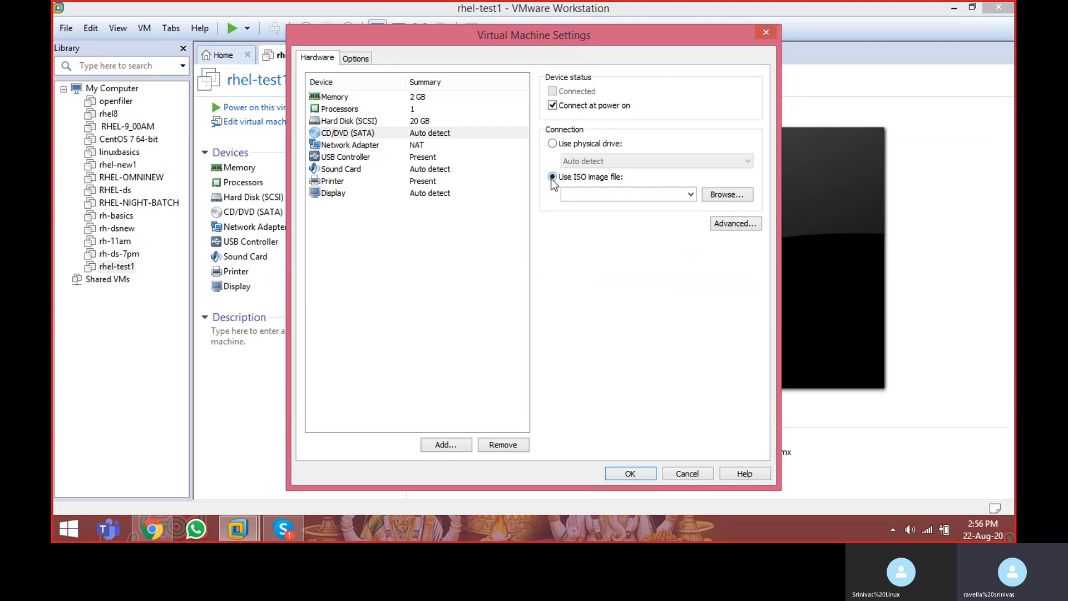
Step: Choose redhat6.0.iso from E:\softwares as the CD/DVD image and save the virtual machine settings
left_click(716, 194)
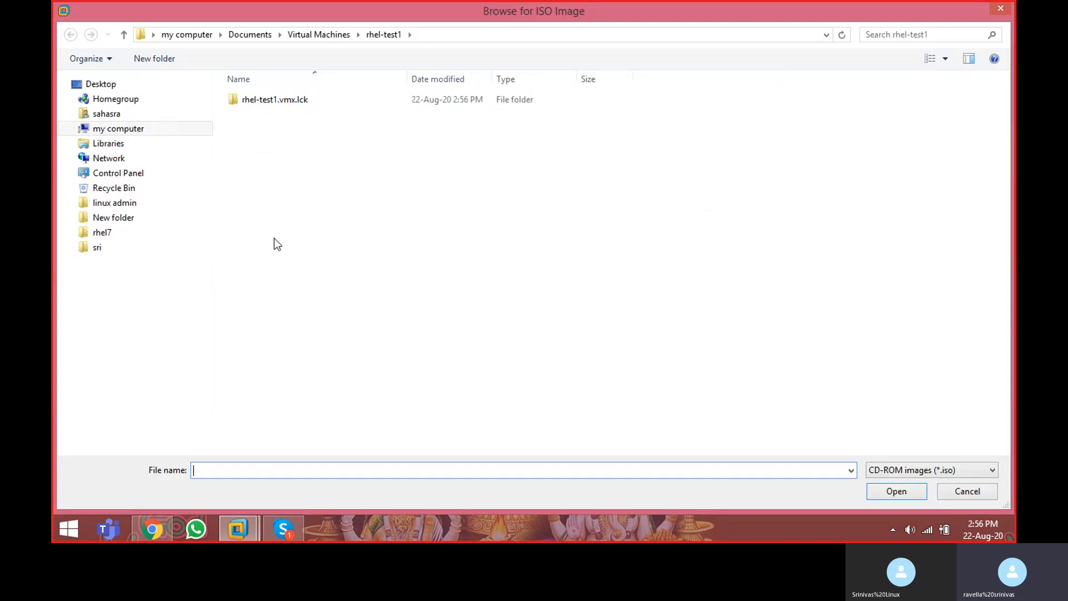
left_click(132, 131)
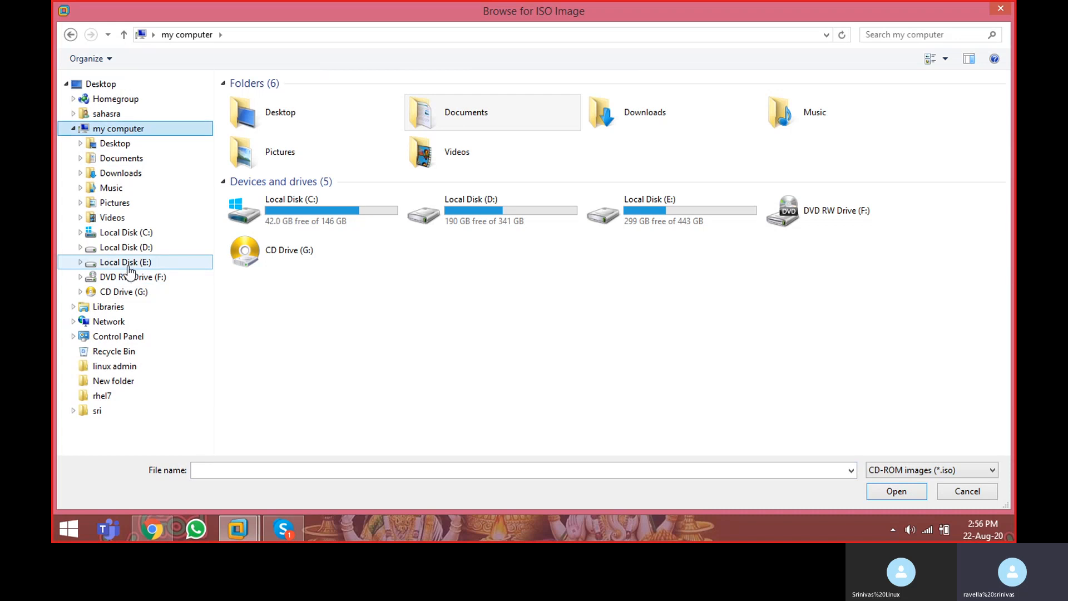
left_click(128, 264)
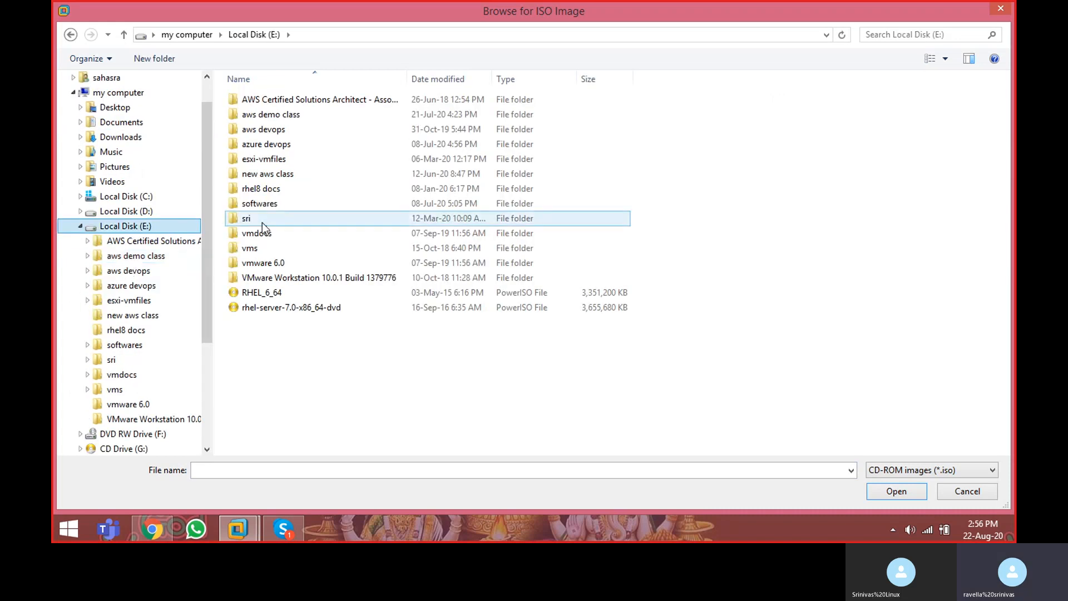
double_click(265, 205)
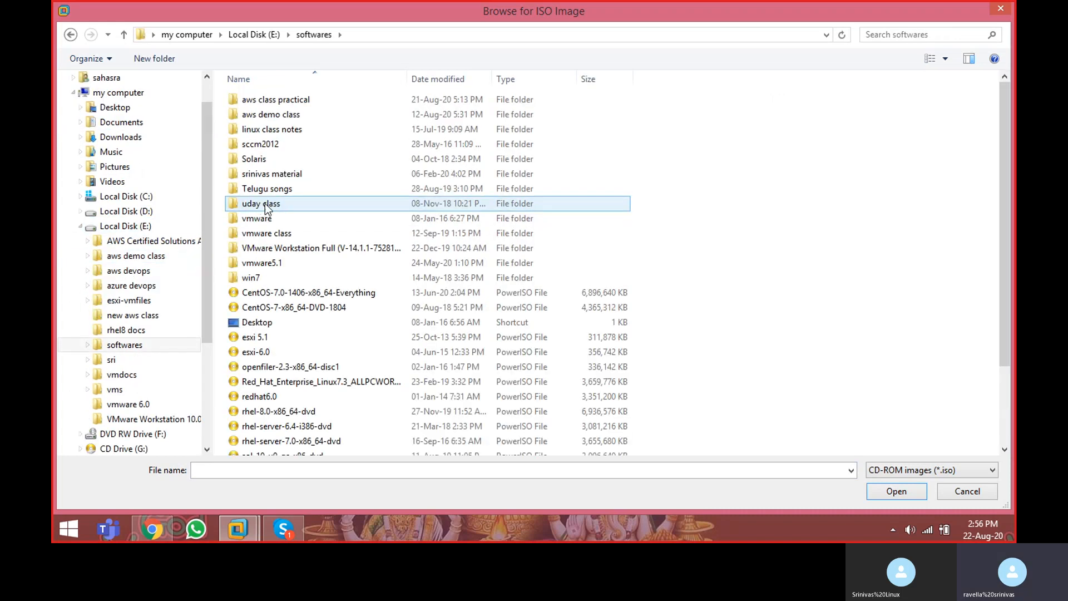
double_click(281, 398)
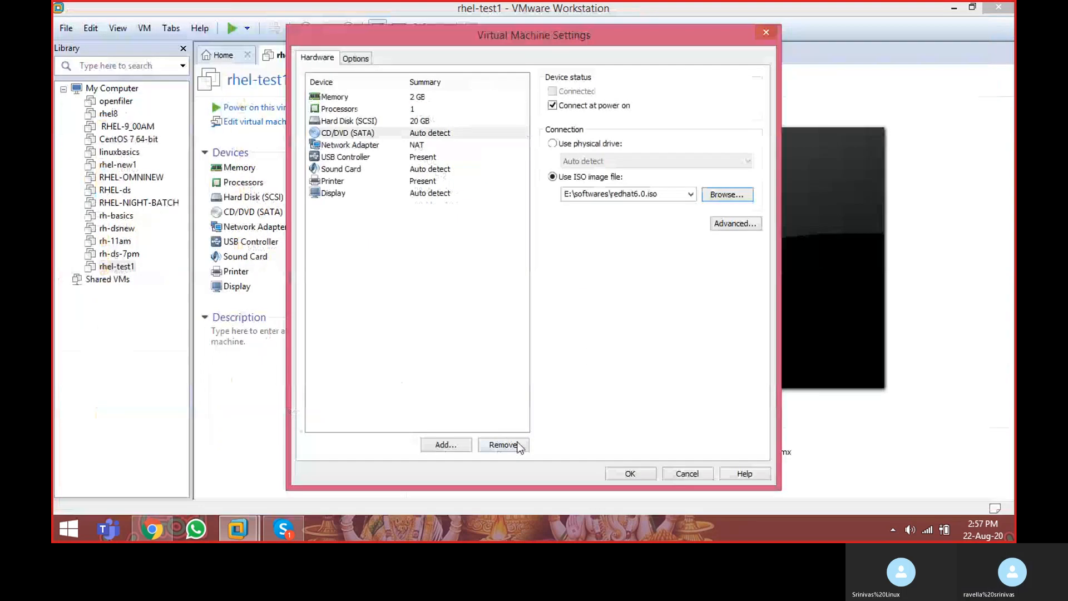
left_click(624, 474)
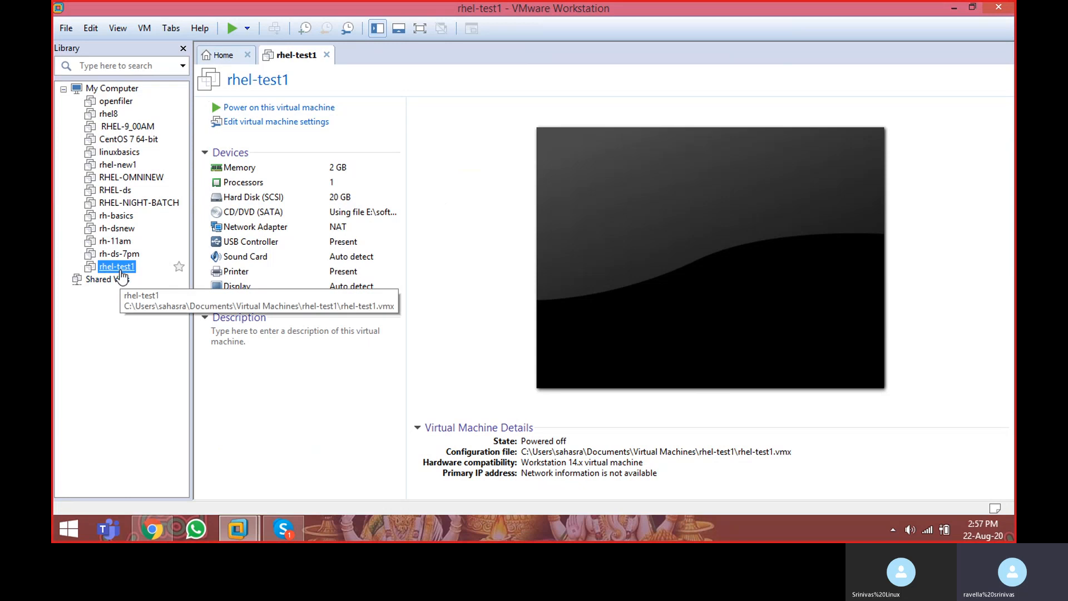
Step: Power on rhel-test1 in full screen and boot it with the option to install or upgrade an existing system
left_click(274, 107)
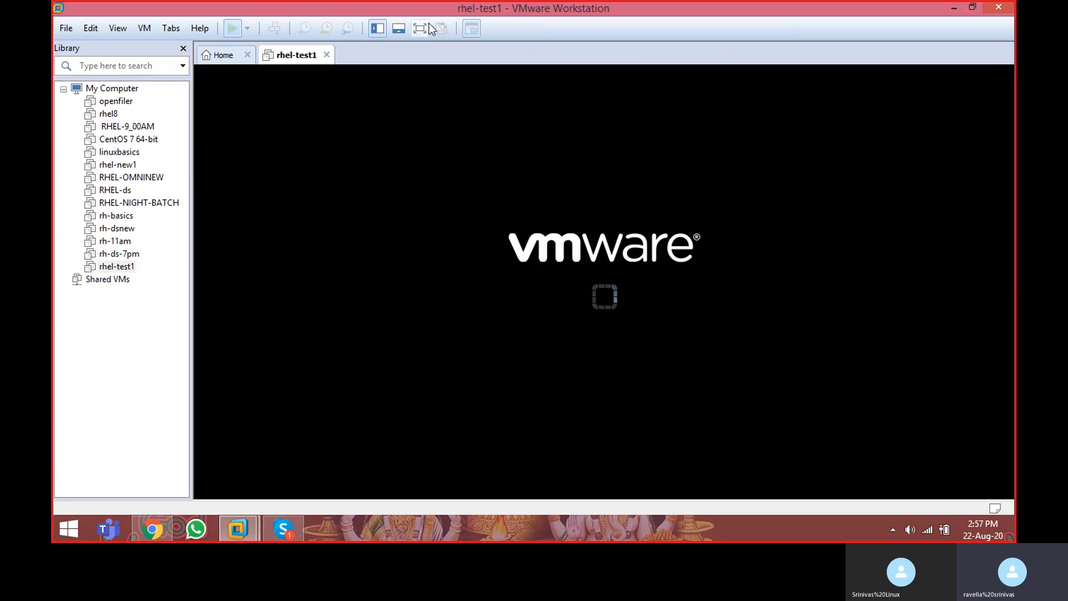
left_click(426, 27)
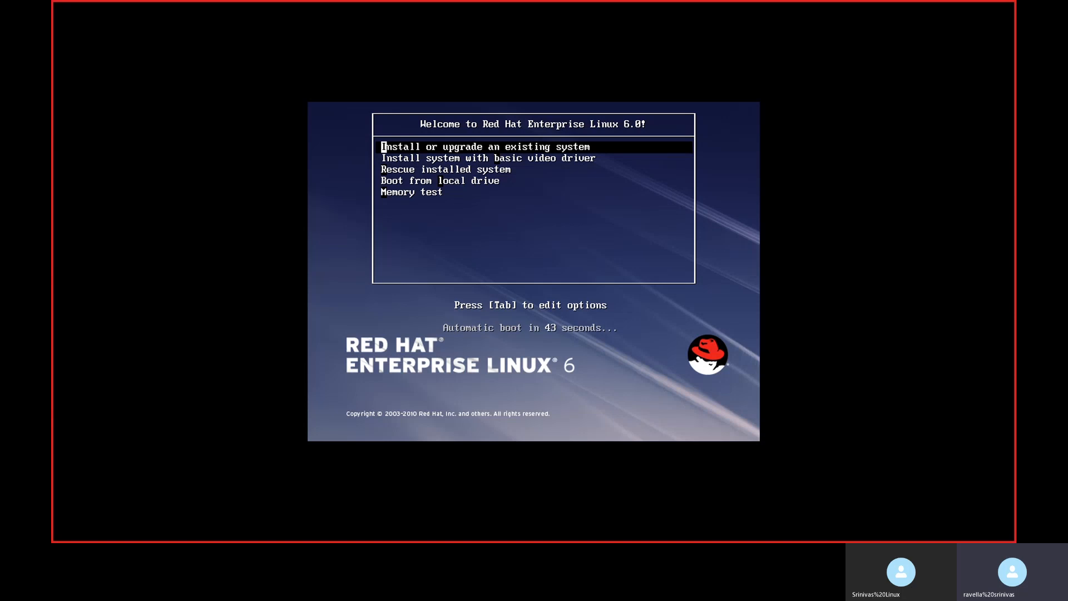
key("Return")
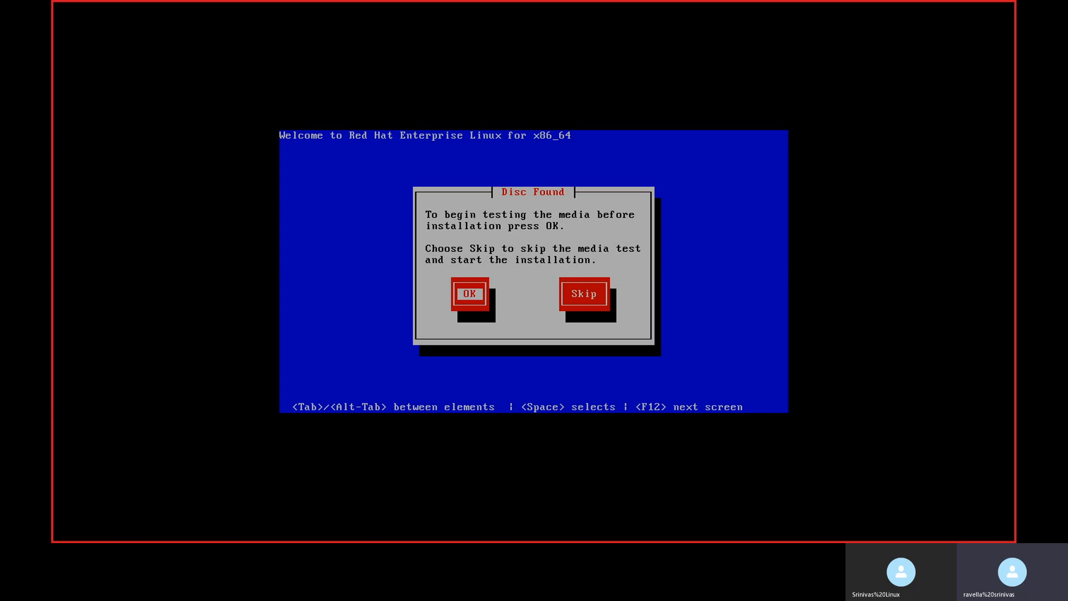
Step: Skip the media test and accept English as the installation language
key("Tab")
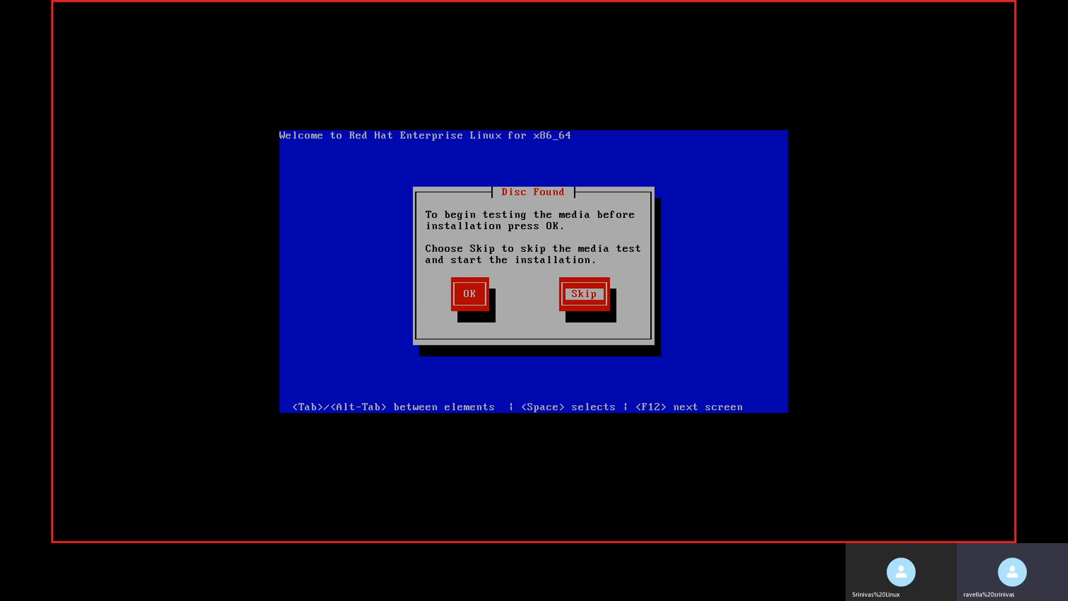
key("Return")
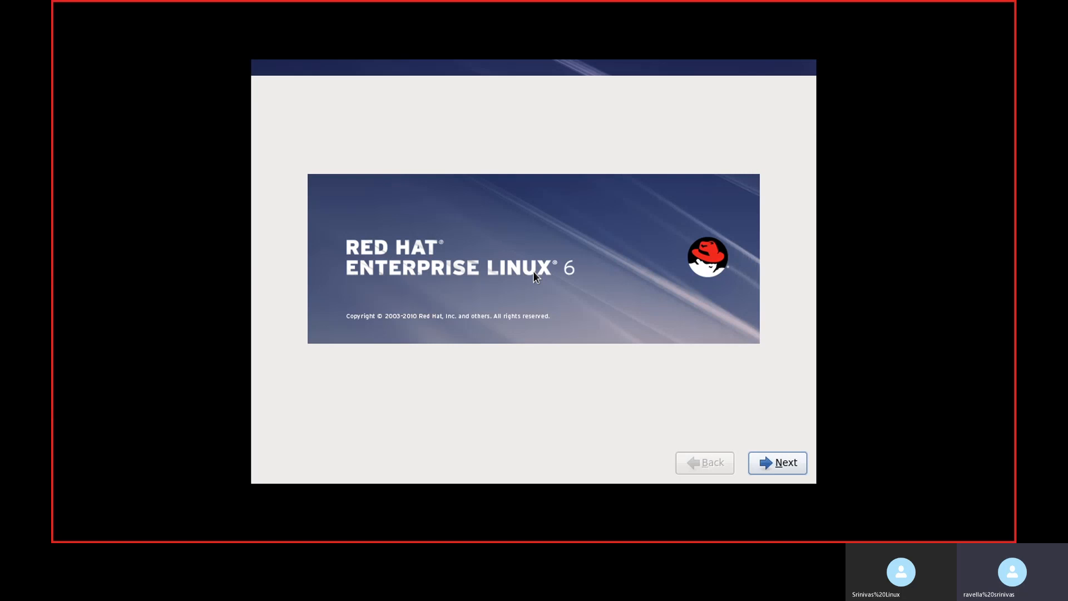
left_click(784, 462)
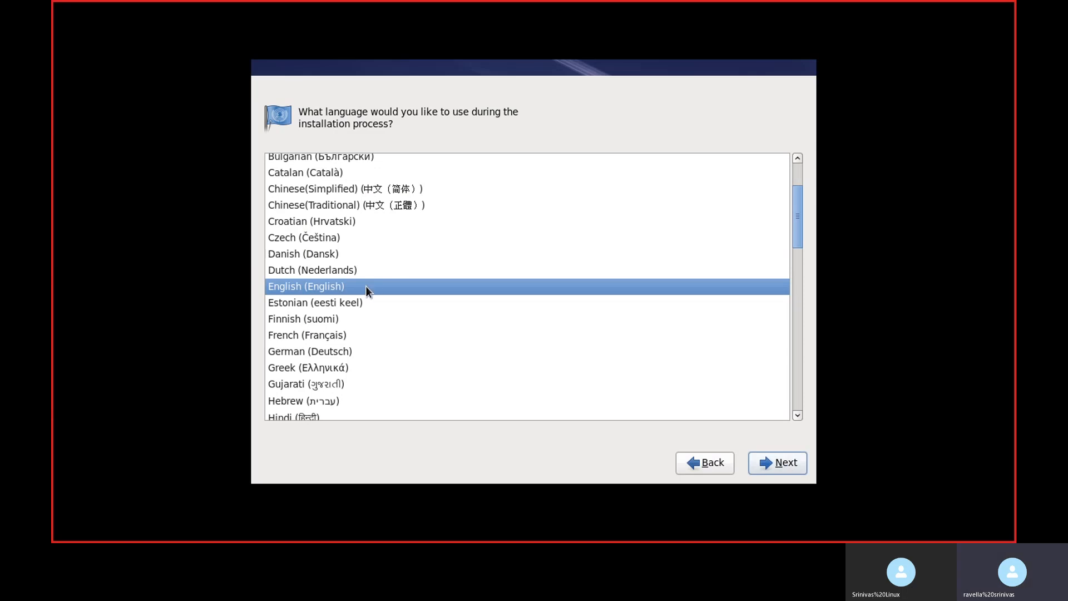
left_click(772, 464)
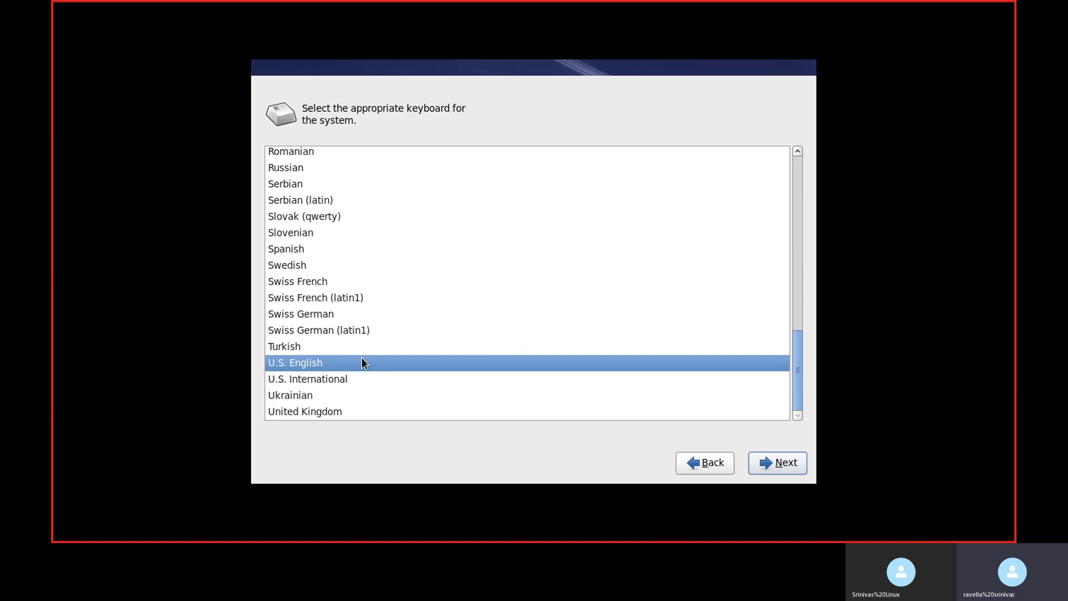
Step: Accept the U.S. English keyboard and re-initialize the VMware disk as a basic storage device
left_click(783, 466)
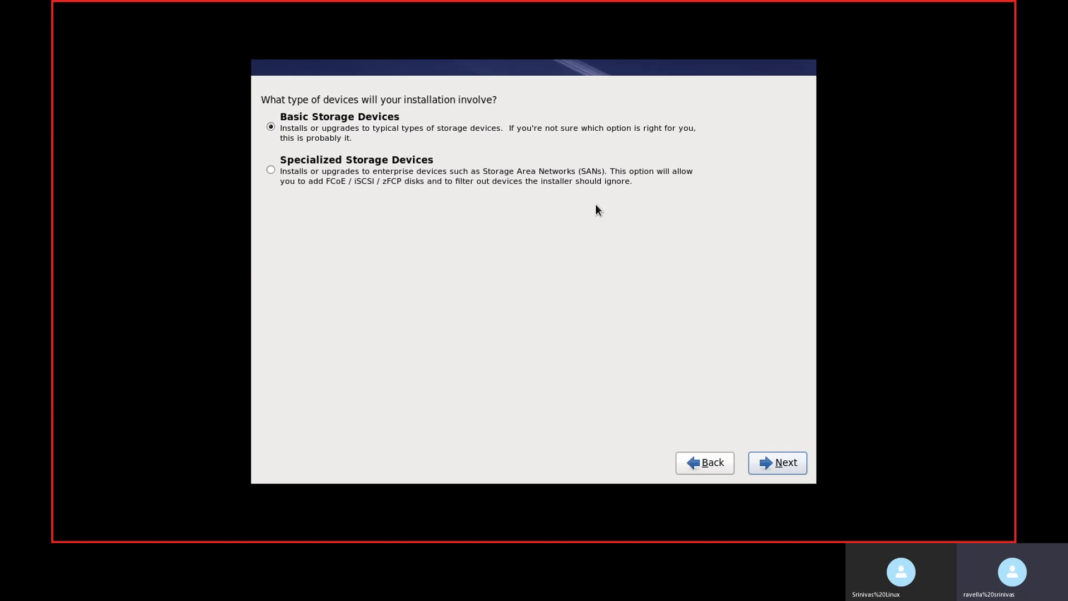
left_click(788, 463)
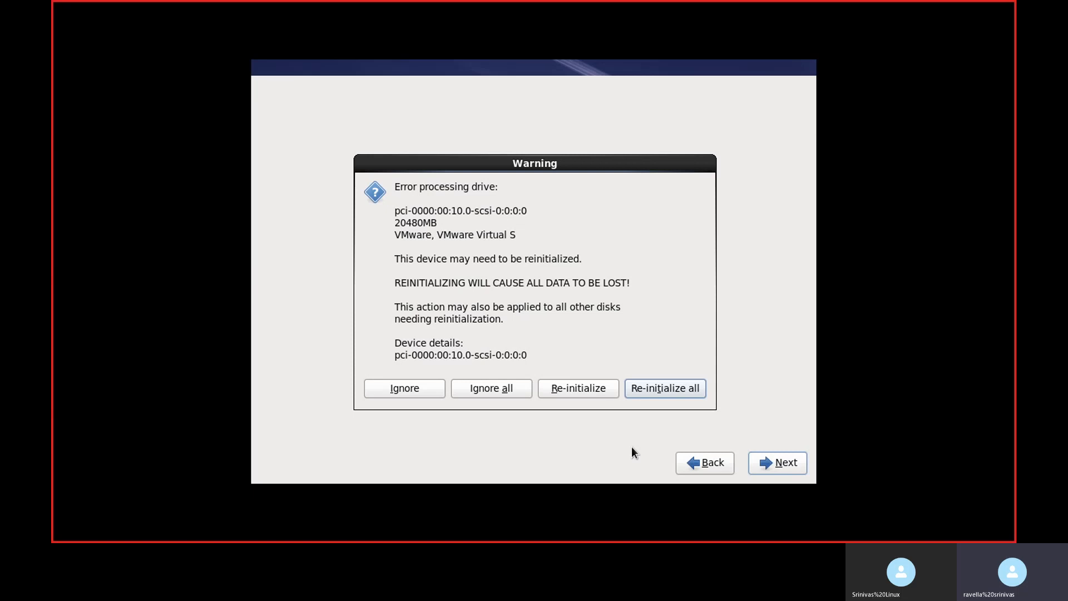
left_click(565, 389)
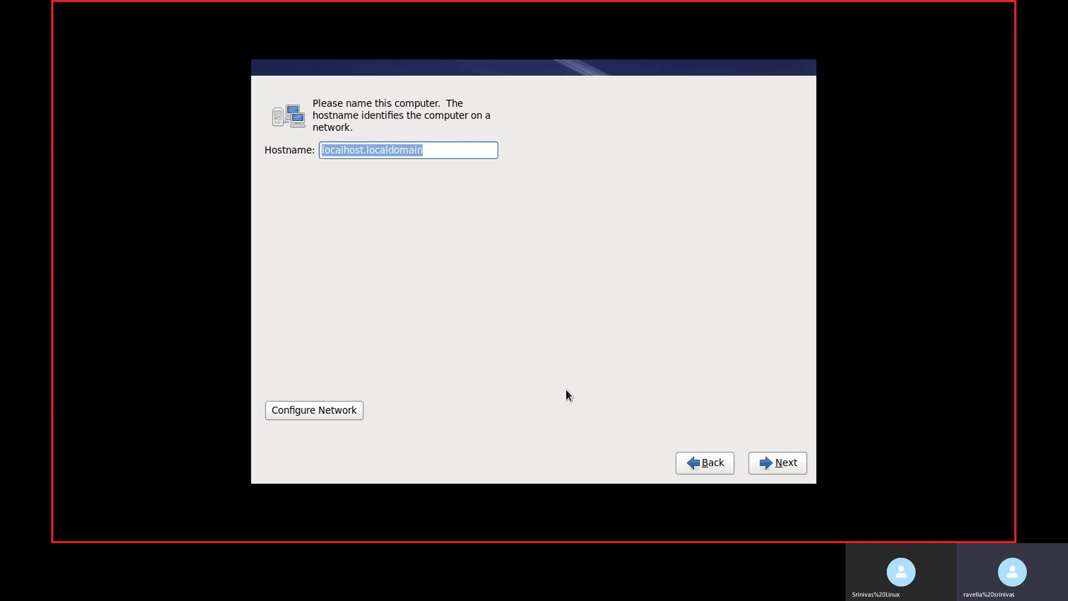
Step: Set the computer's hostname to server27
type("server")
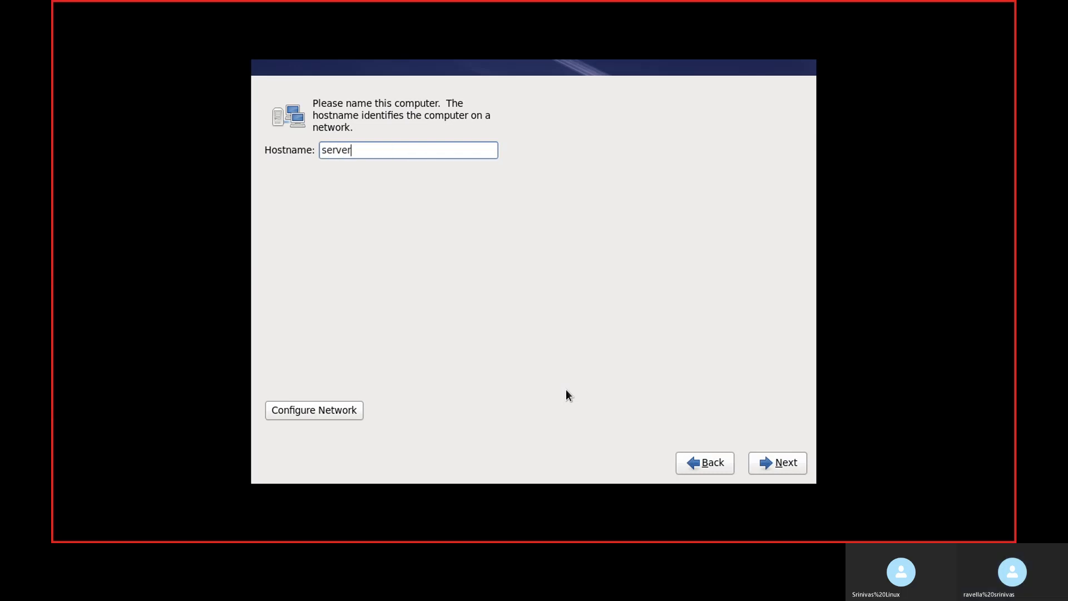
type("27")
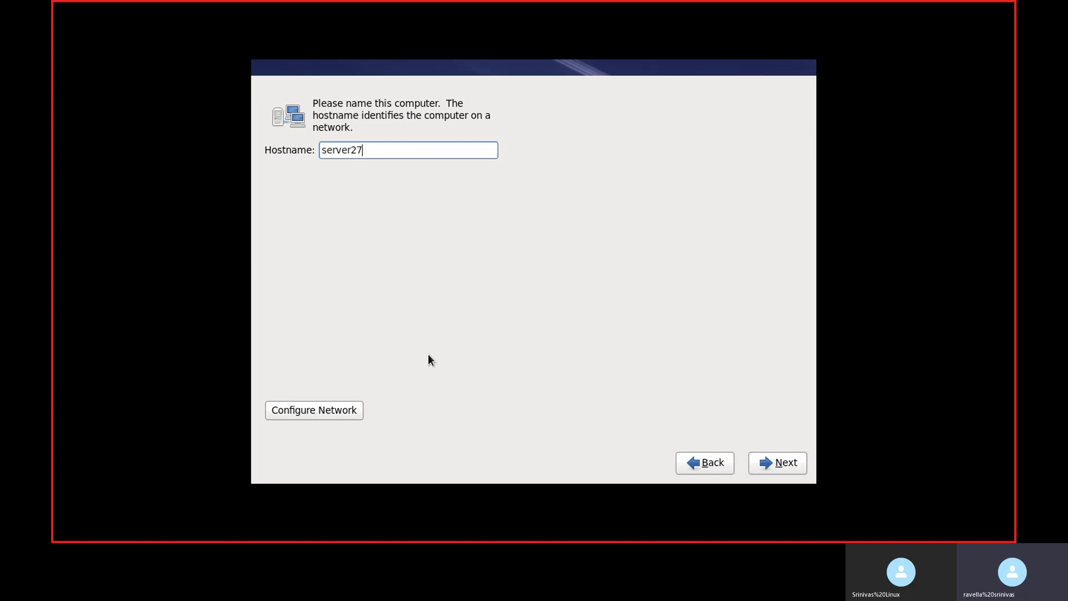
Step: Open the wired System eth0 connection for editing in the network configuration and make it connect automatically
left_click(334, 410)
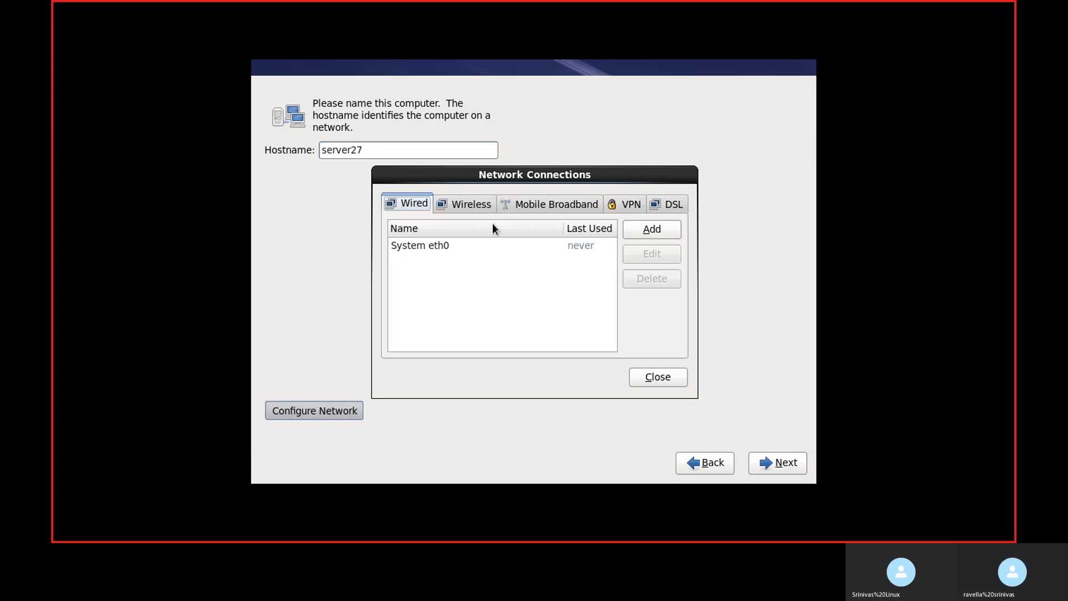
left_click(431, 247)
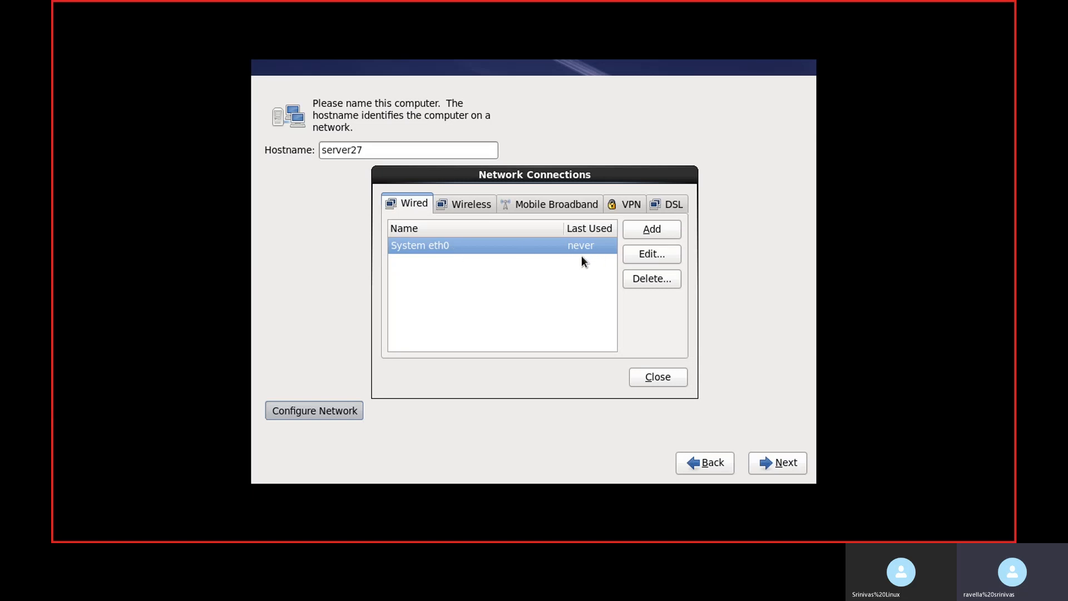
left_click(645, 255)
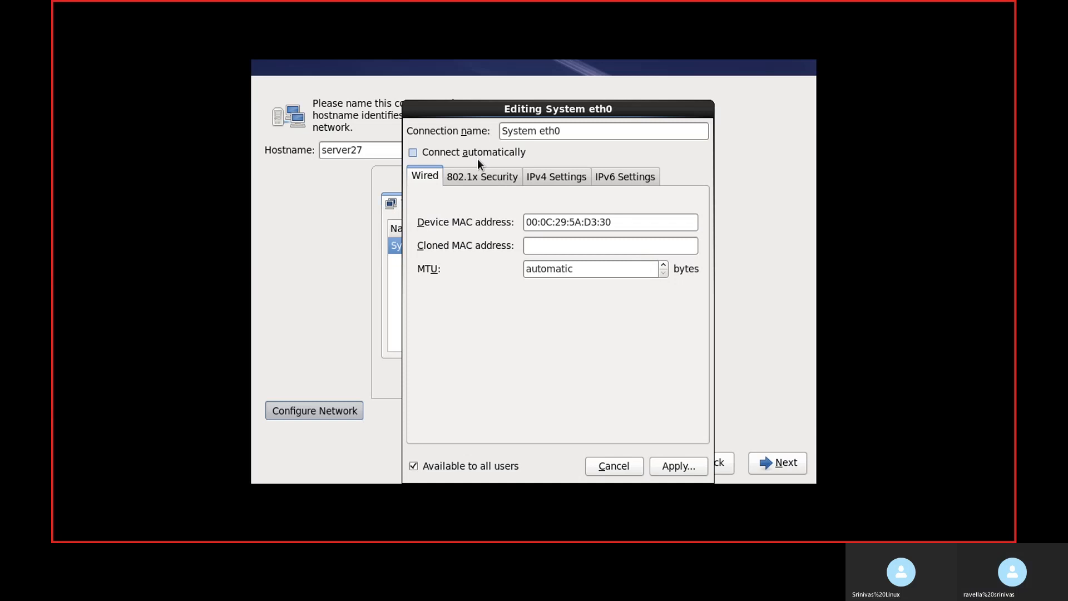
left_click(434, 152)
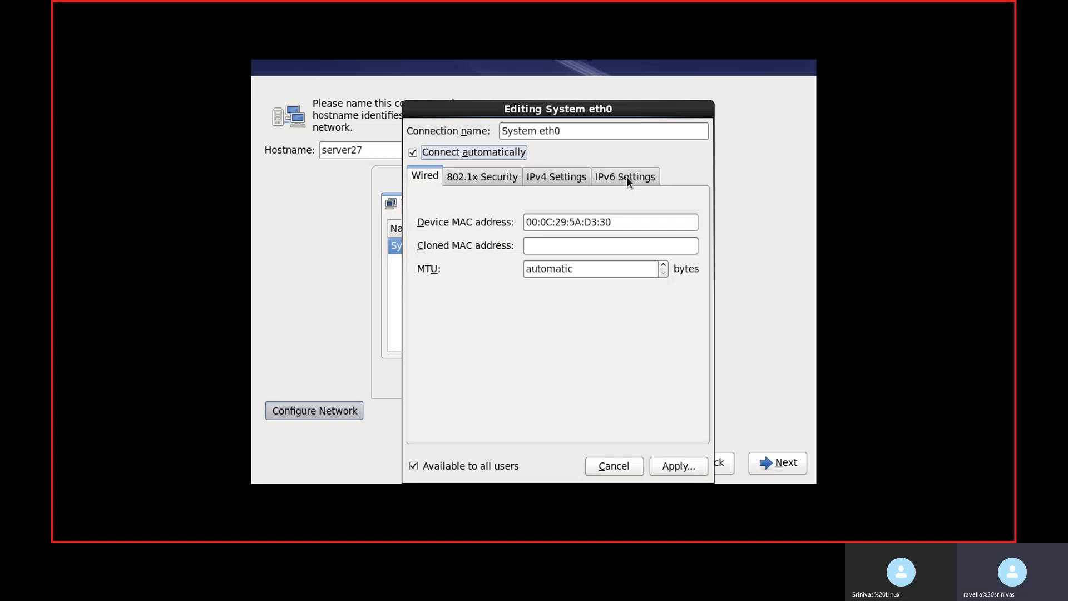
Step: Give System eth0 a manual IPv4 address of 192.168.0.27 with netmask 24, apply it and close the network connections
left_click(545, 177)
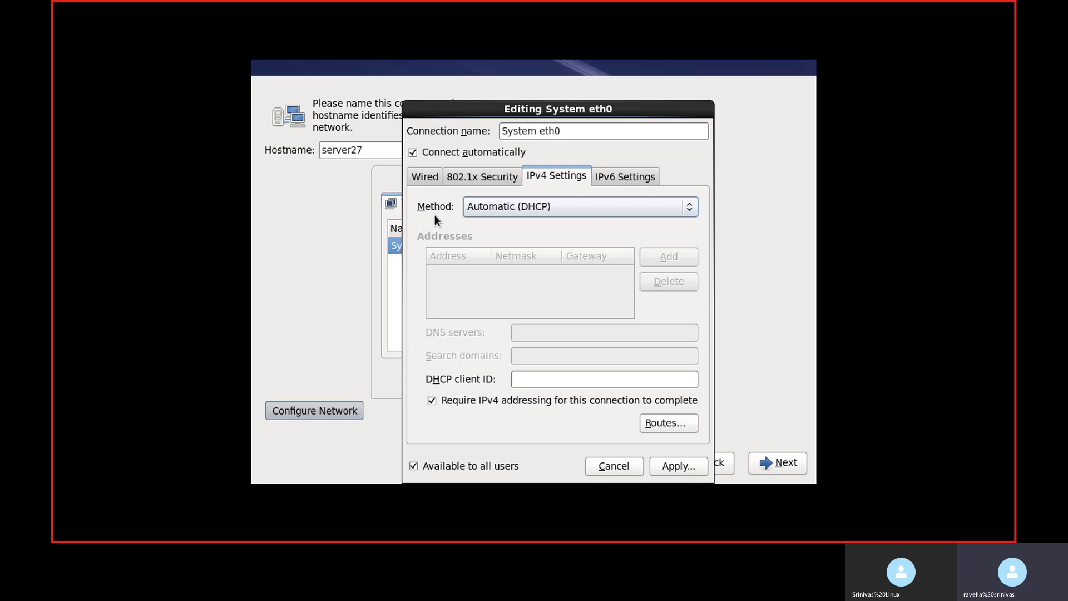
left_click(550, 204)
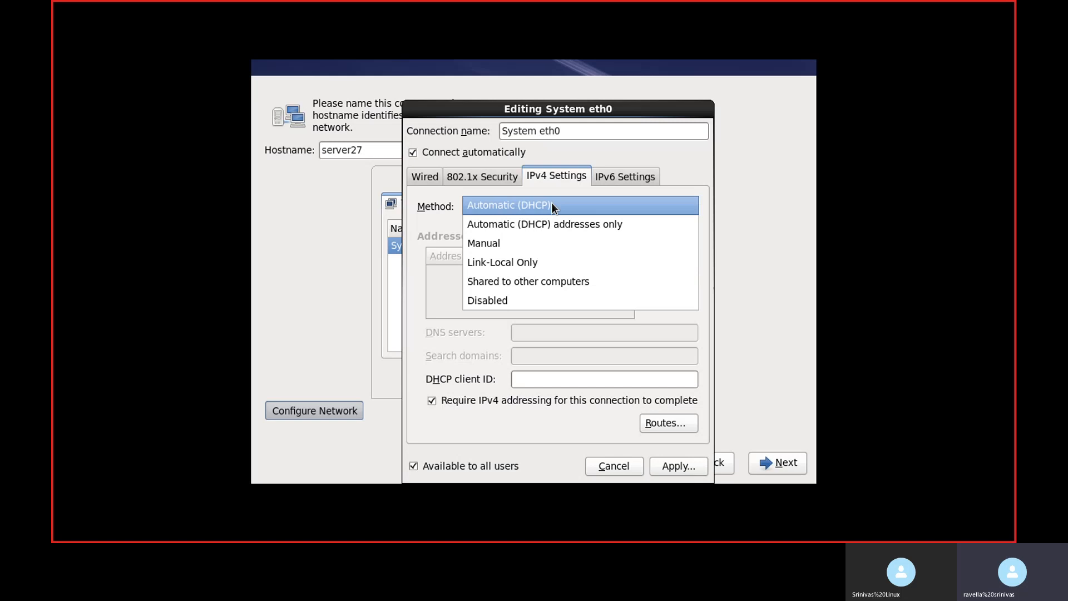
left_click(541, 244)
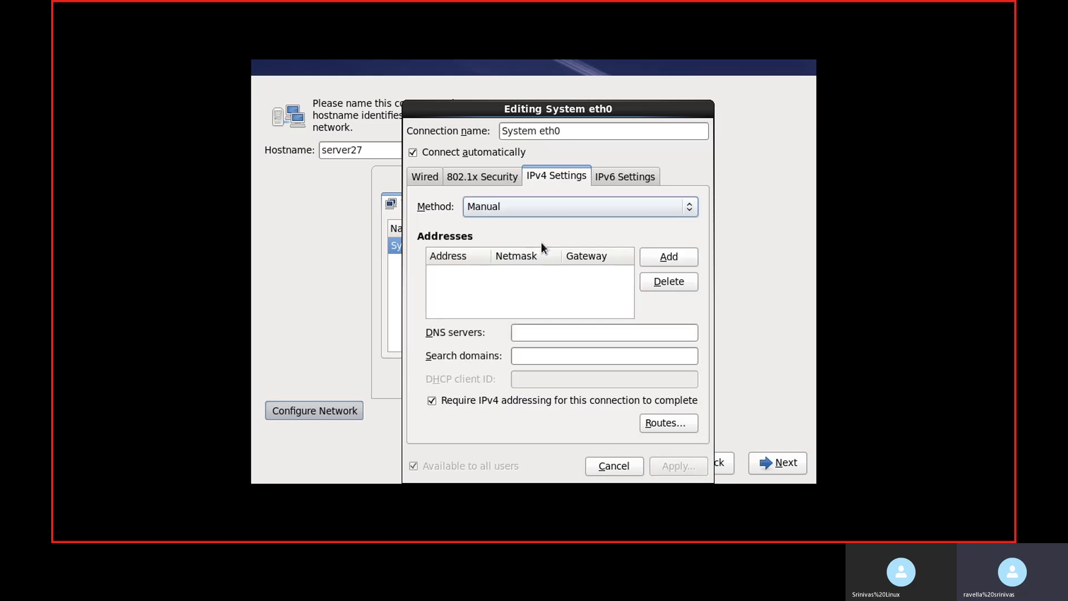
left_click(658, 255)
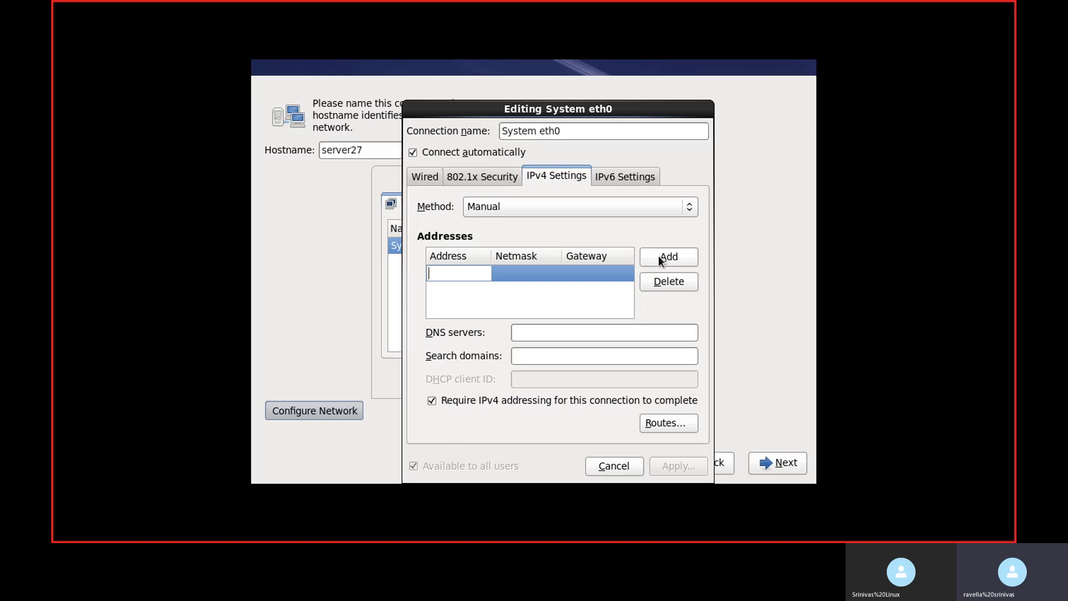
type("192.168.0.27")
key("Tab")
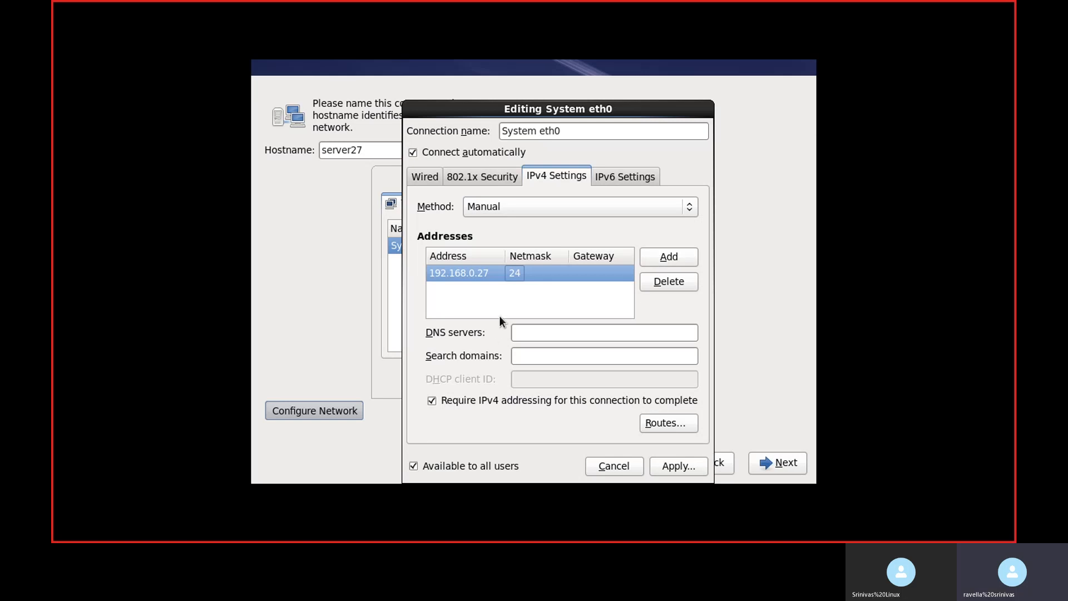
left_click(679, 466)
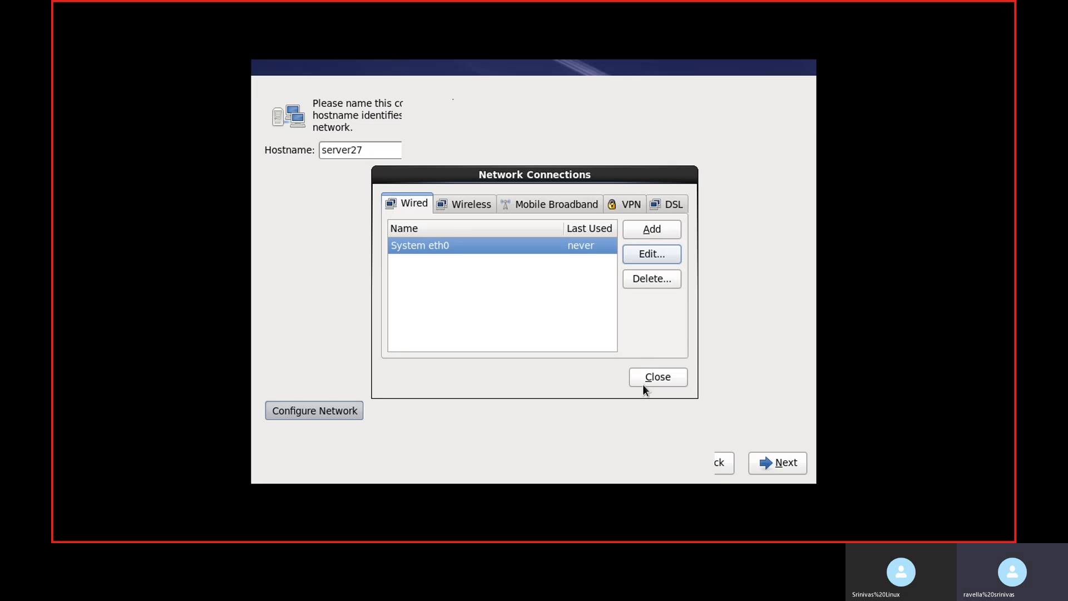
left_click(647, 374)
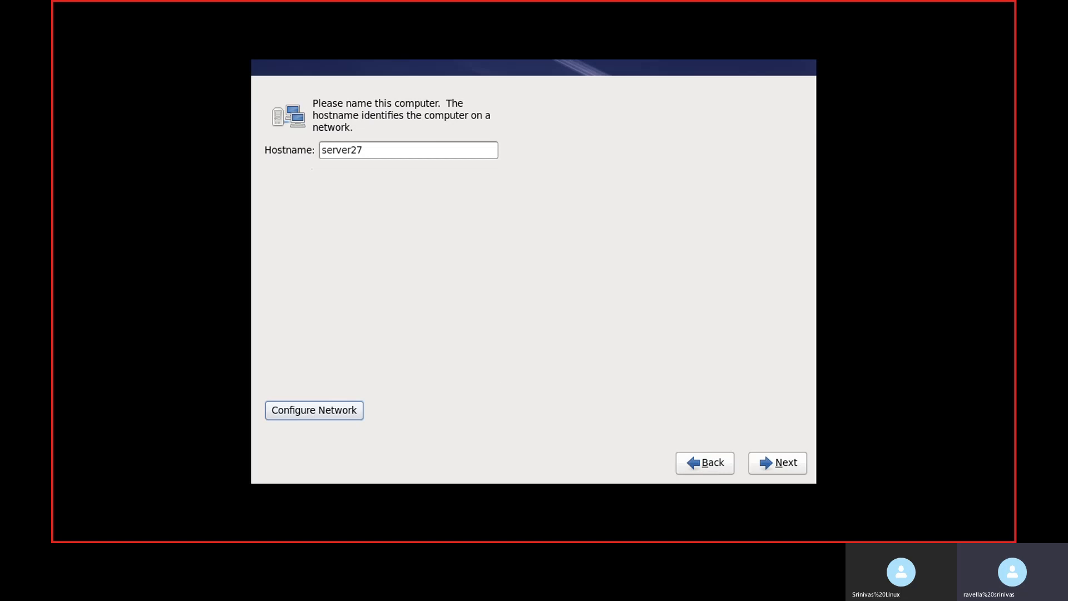
Step: Continue past the hostname page and set the time zone to Asia/Kolkata
left_click(785, 464)
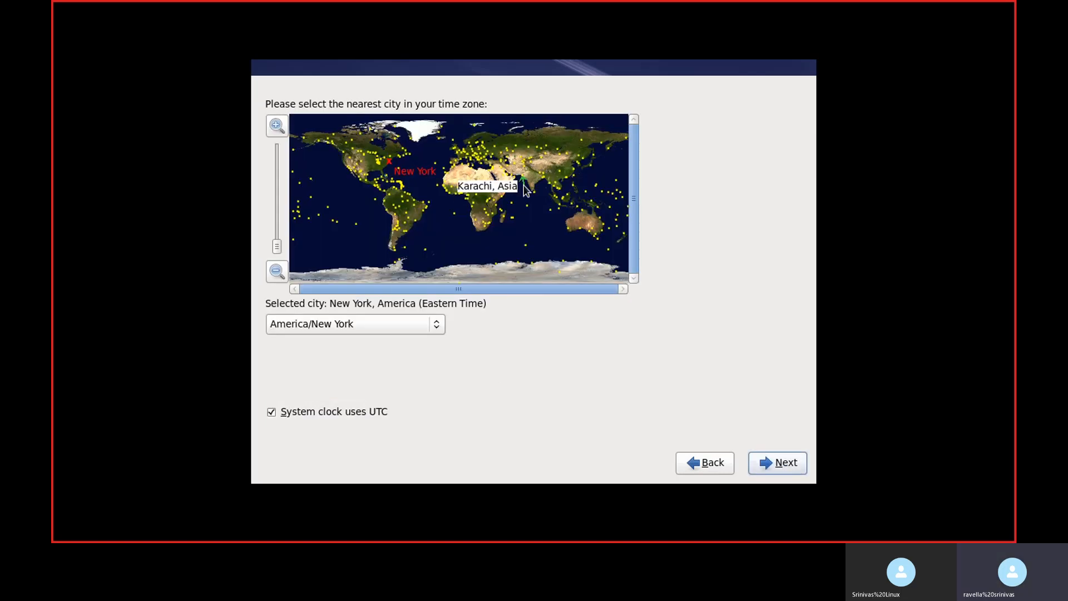
left_click(538, 179)
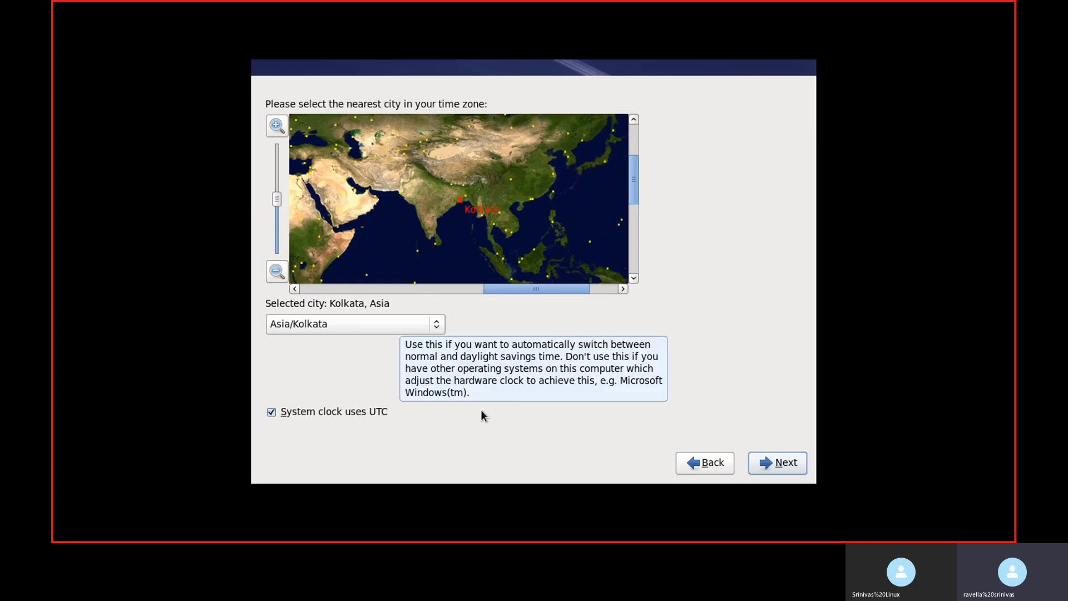
left_click(794, 471)
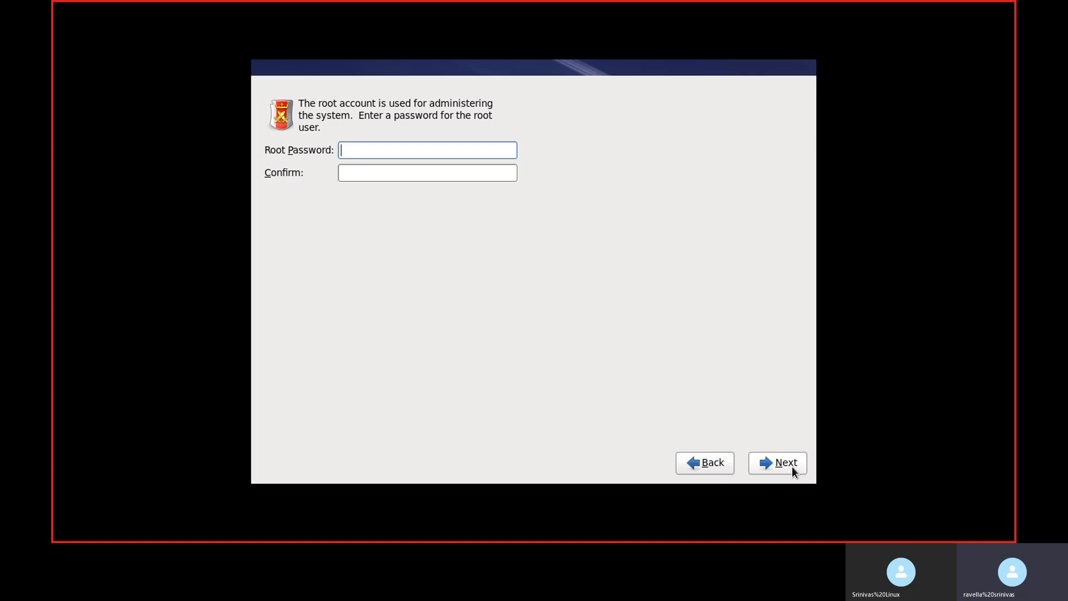
Step: Enter and confirm the root account password, choosing to use it anyway despite its weakness
type("redhat")
key("Tab")
type("redhat")
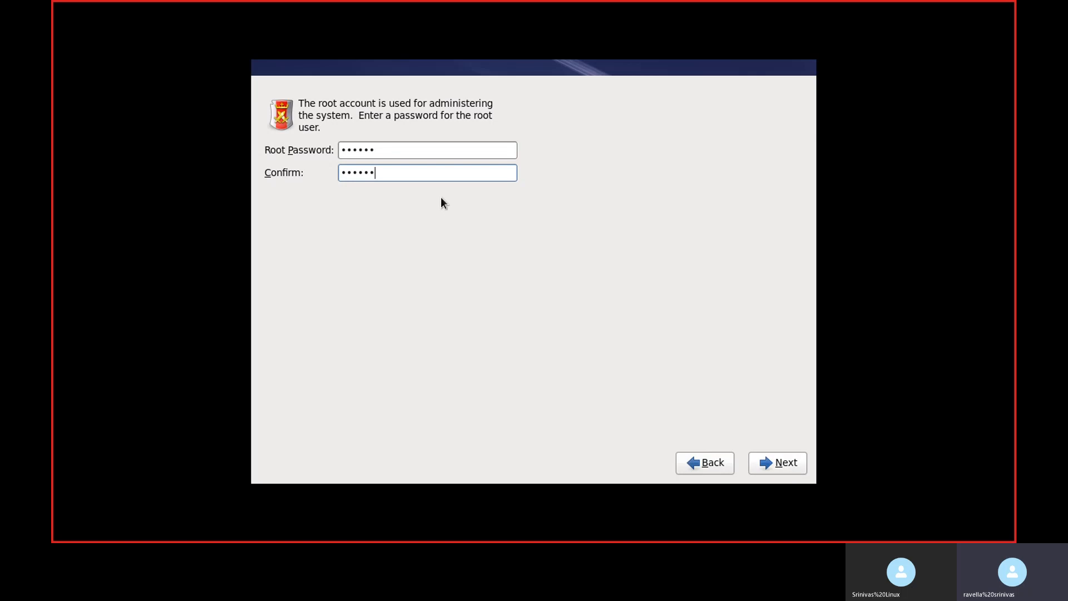
left_click(784, 462)
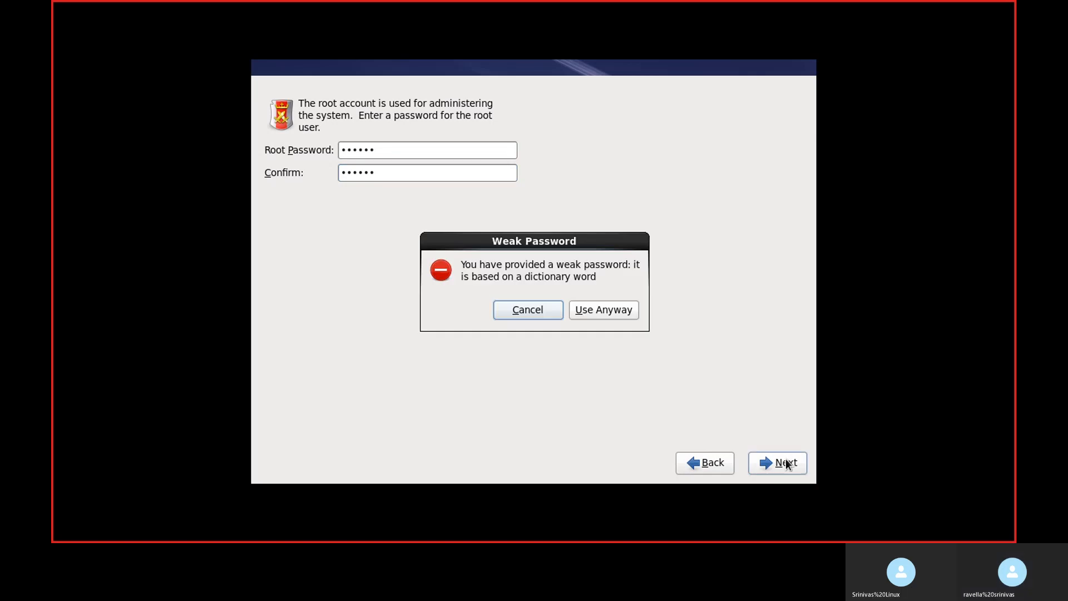
left_click(602, 309)
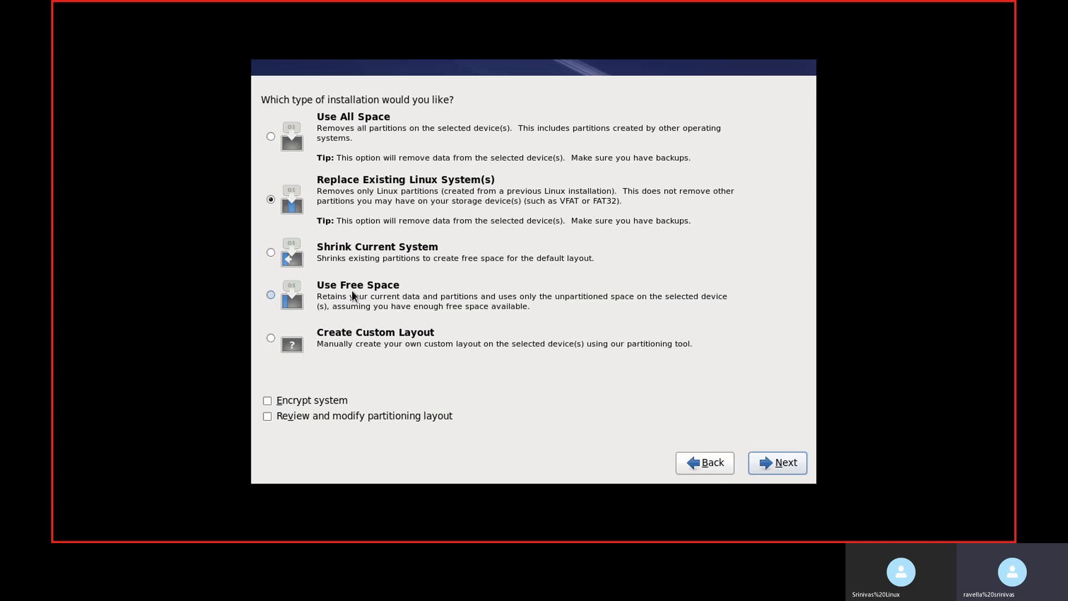
Step: Choose a custom partition layout and create a standard 200 MB ext4 partition on sda mounted at /boot
left_click(343, 335)
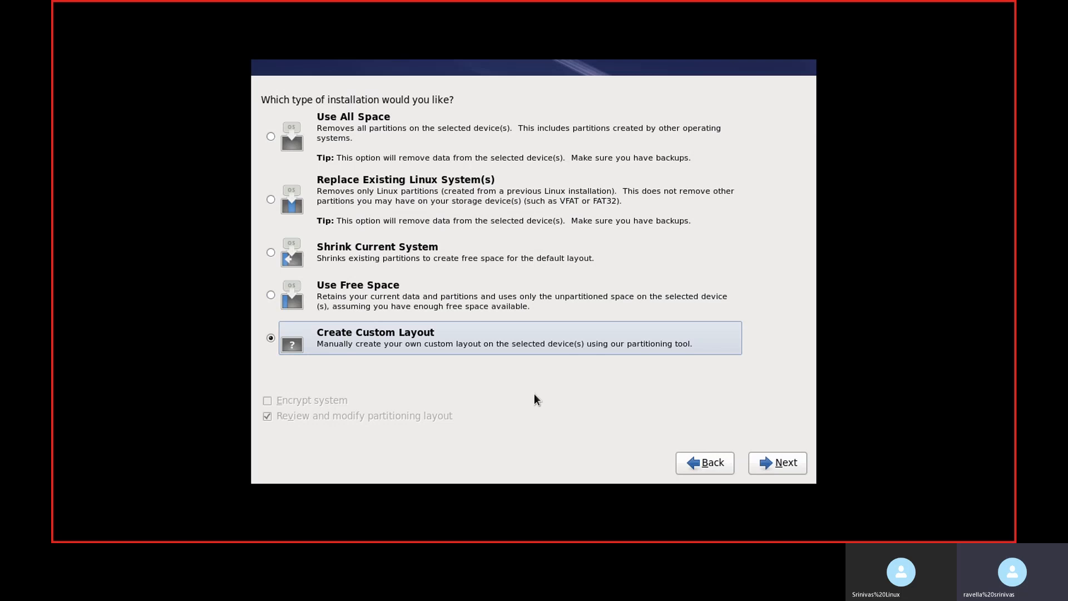
left_click(794, 464)
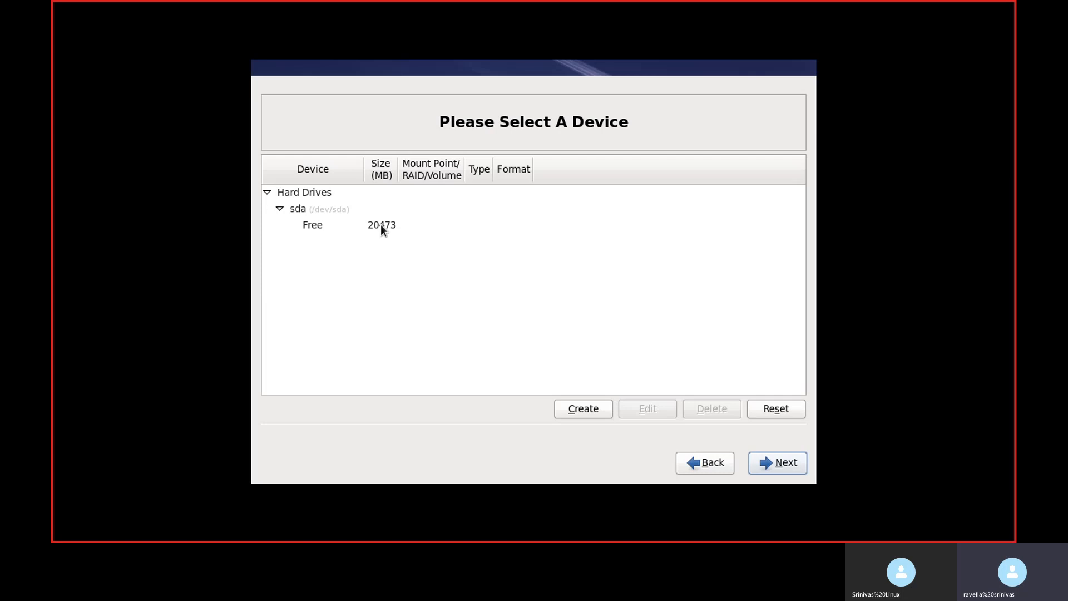
left_click(297, 209)
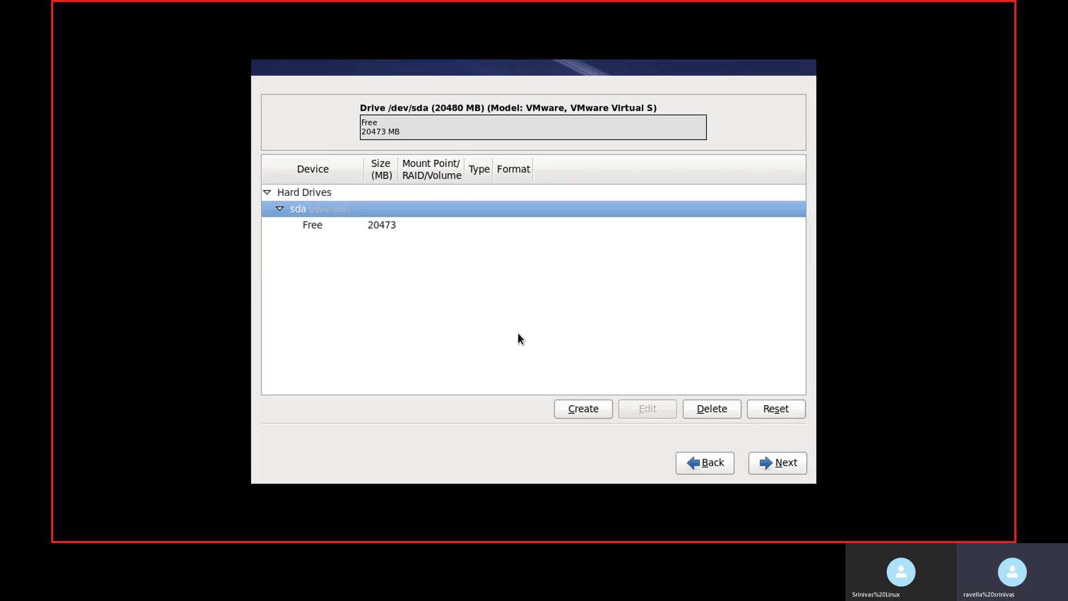
left_click(576, 410)
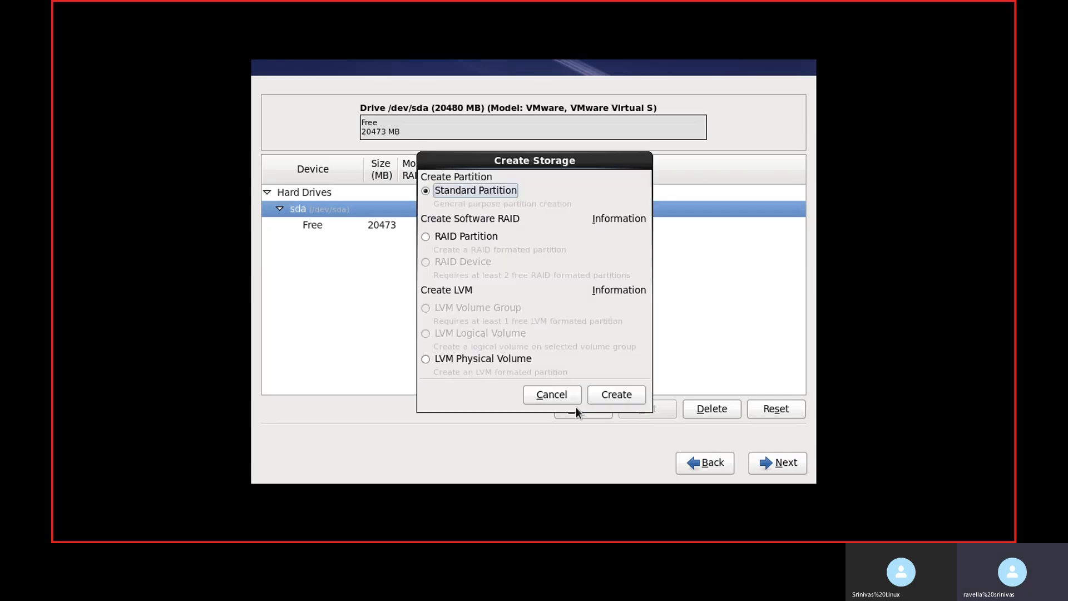
left_click(614, 394)
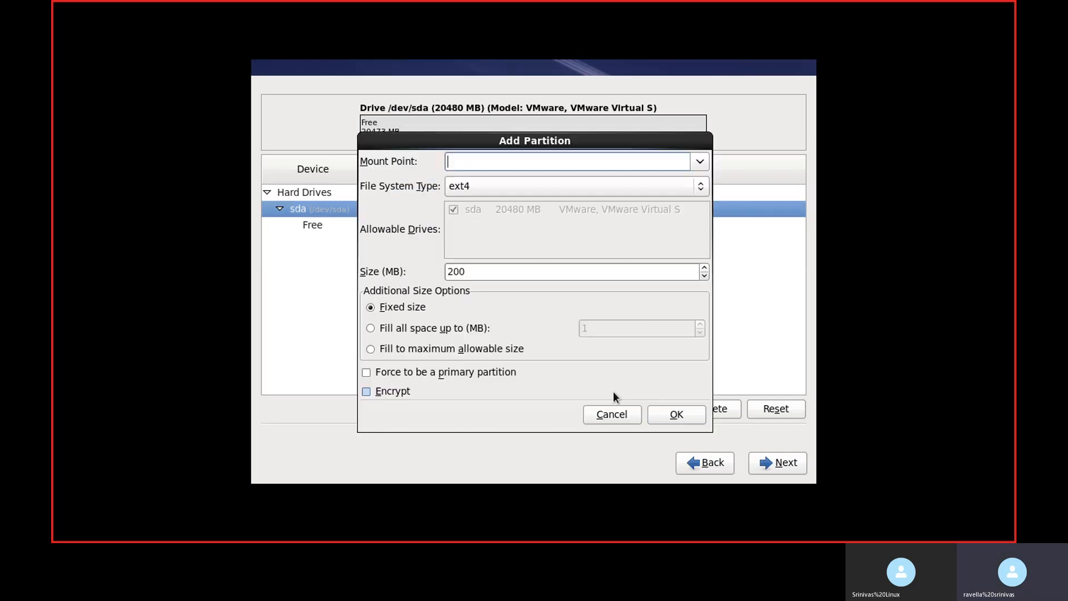
left_click(699, 163)
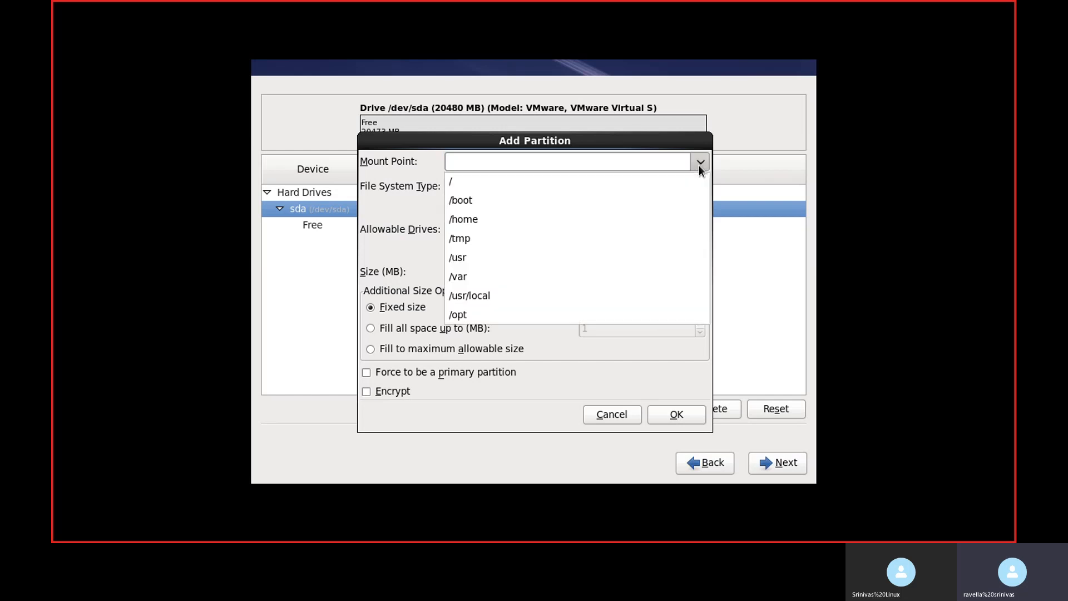
left_click(665, 202)
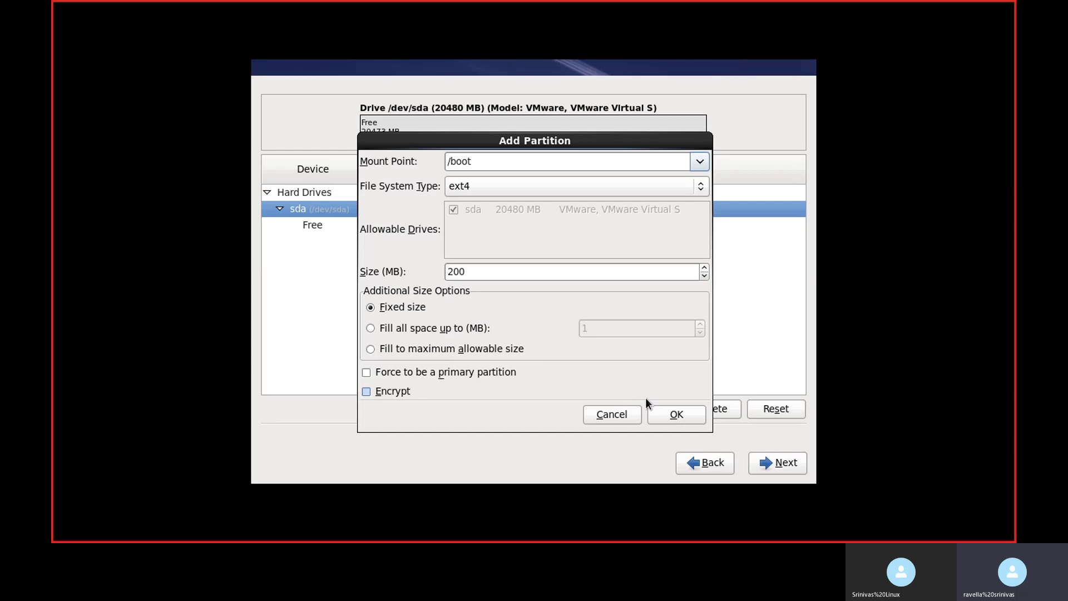
left_click(677, 415)
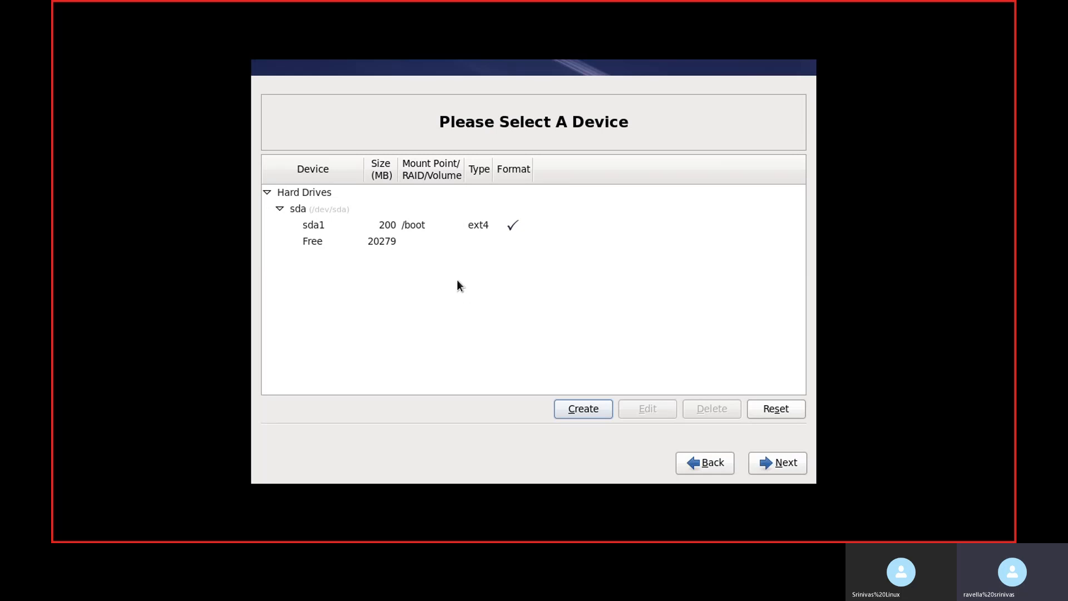
Step: Create a standard 10000 MB ext4 partition mounted at / on sda
left_click(581, 410)
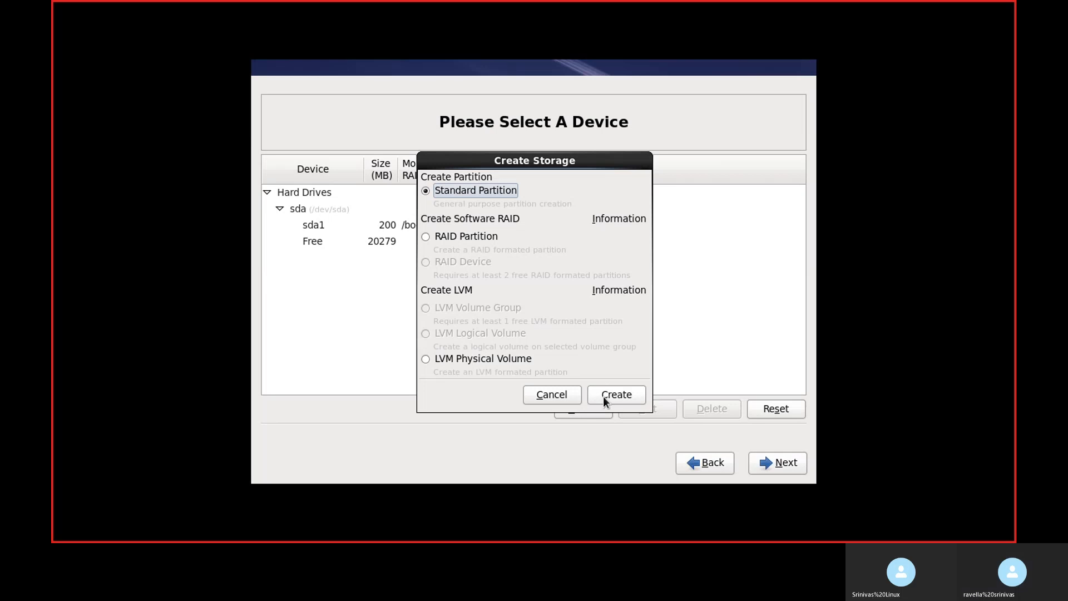
left_click(606, 394)
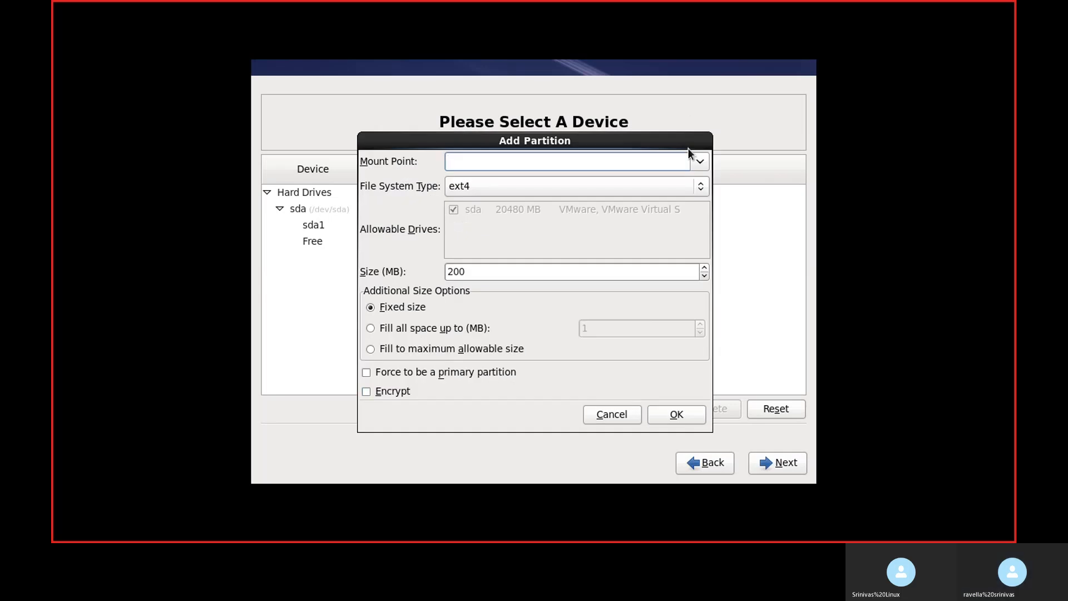
left_click(698, 163)
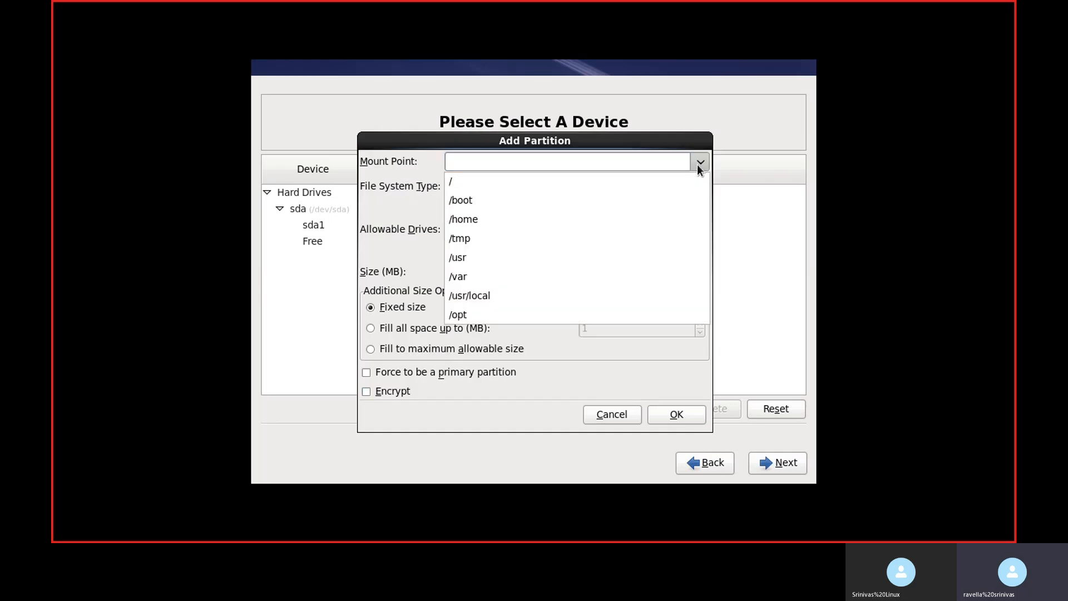
left_click(672, 180)
double_click(499, 271)
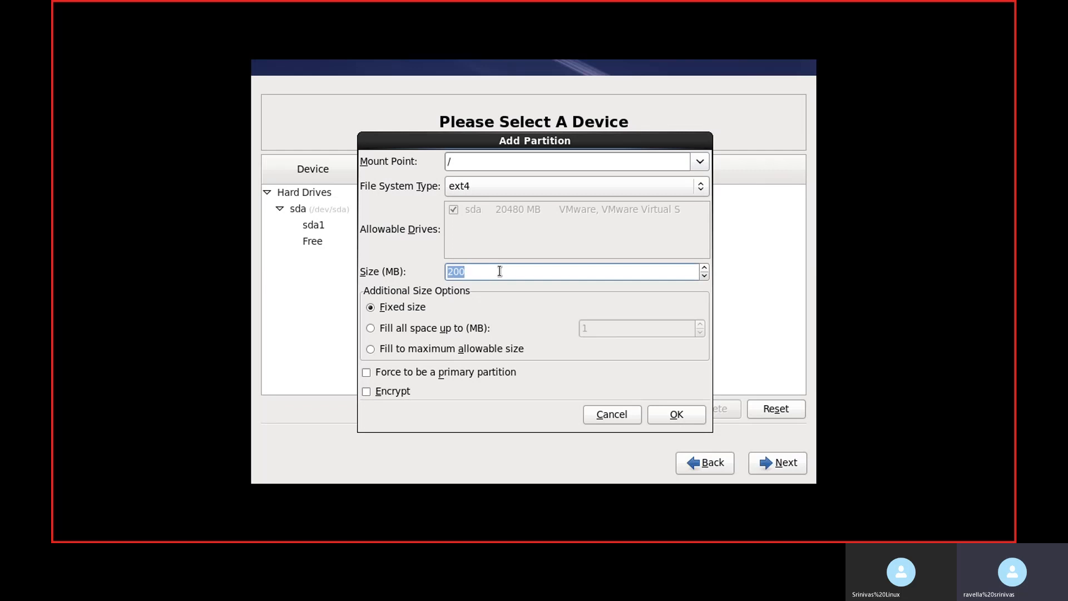
type("10000")
left_click(672, 414)
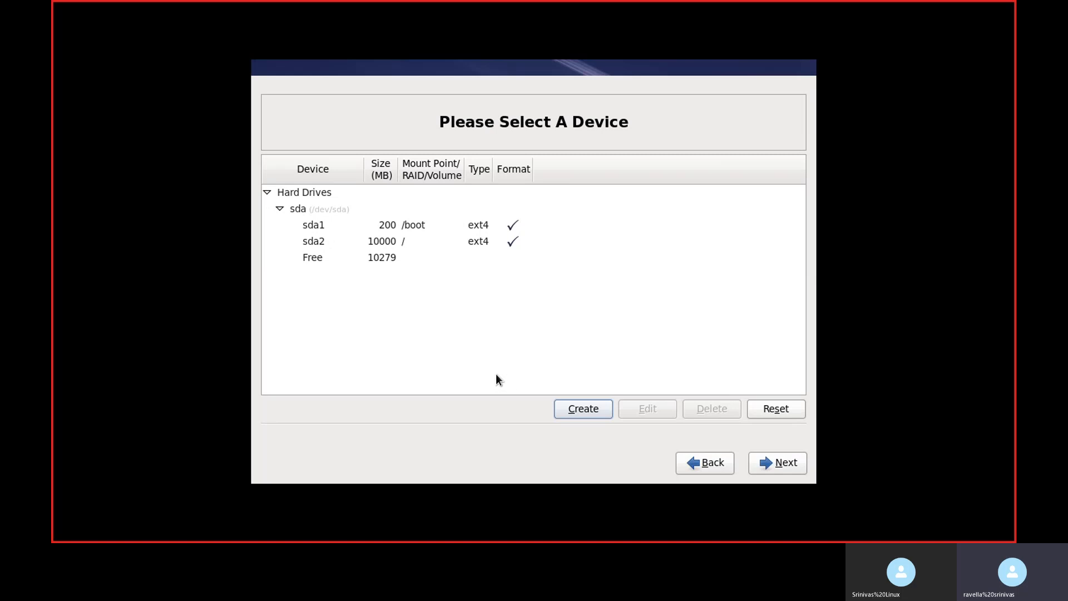
Step: Create a standard 1000 MB ext4 partition mounted at /home on sda
left_click(580, 410)
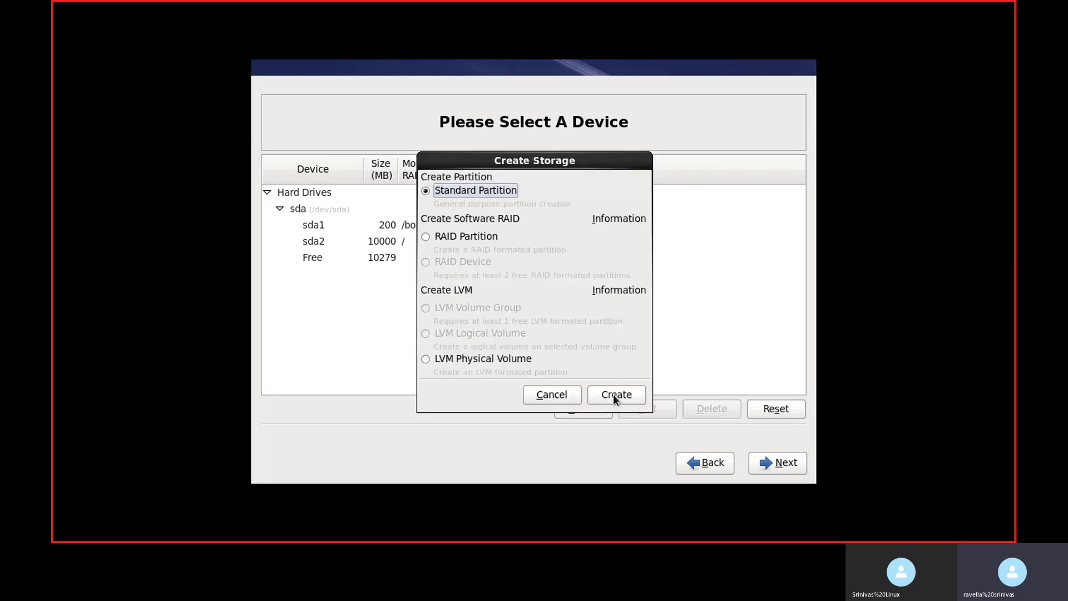
left_click(613, 394)
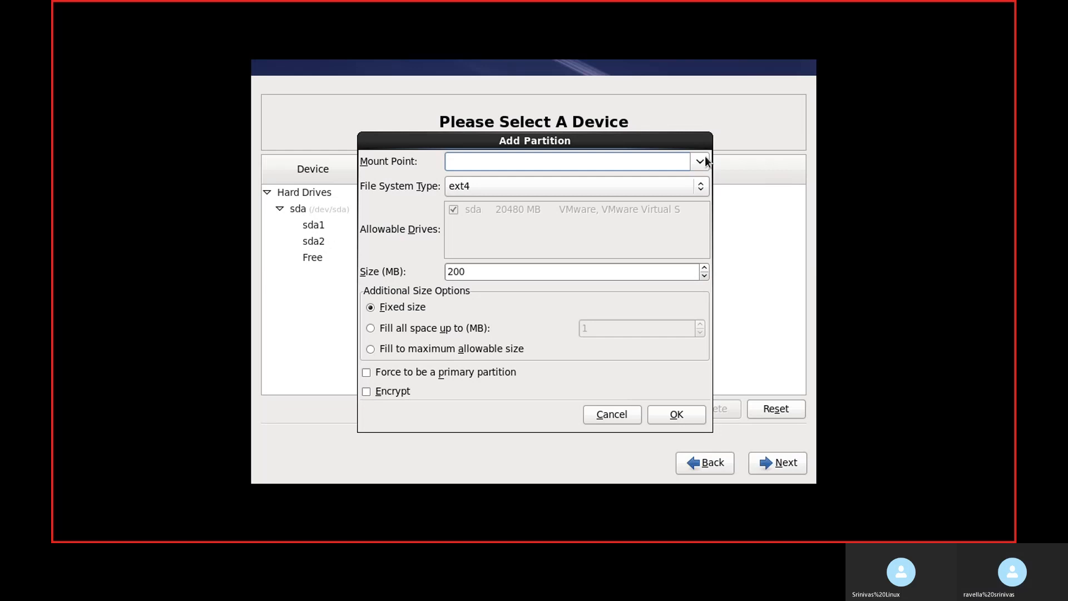
left_click(700, 162)
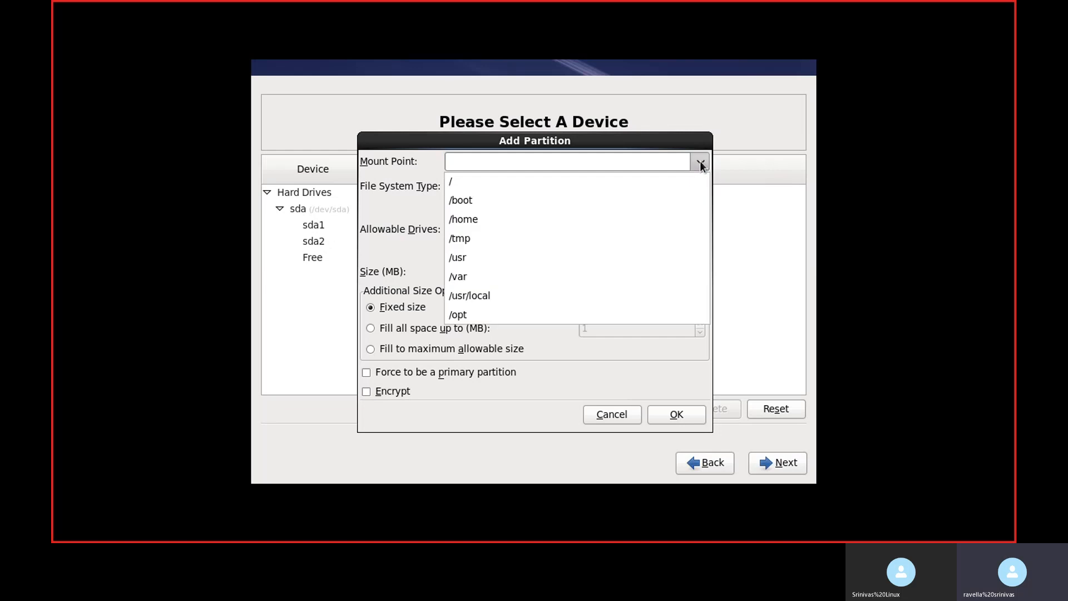
left_click(609, 221)
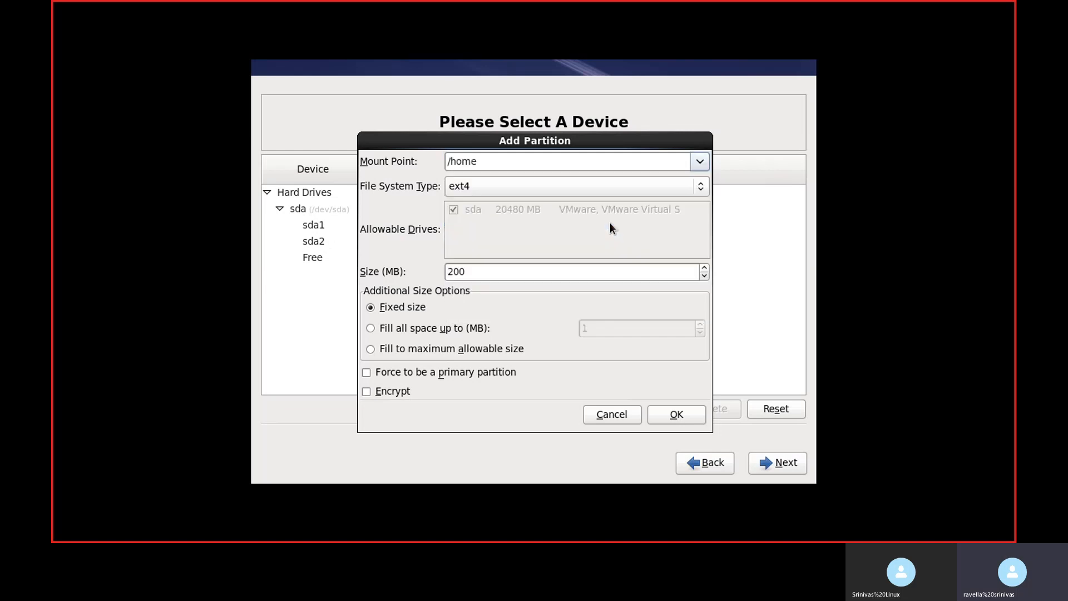
left_click(499, 269)
key("BackSpace")
key("BackSpace")
key("BackSpace")
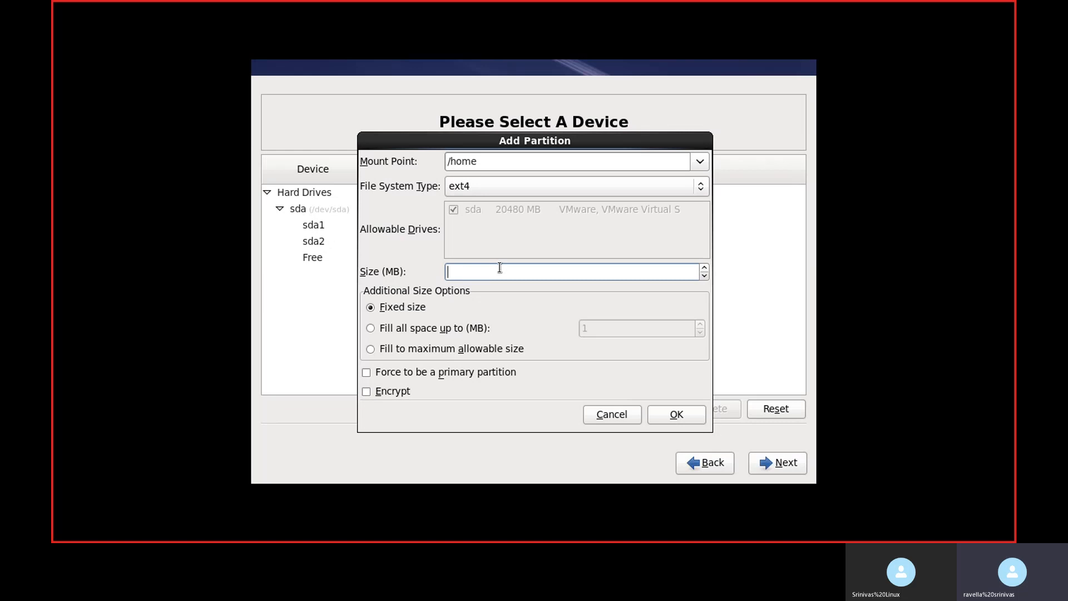
type("1000")
left_click(679, 413)
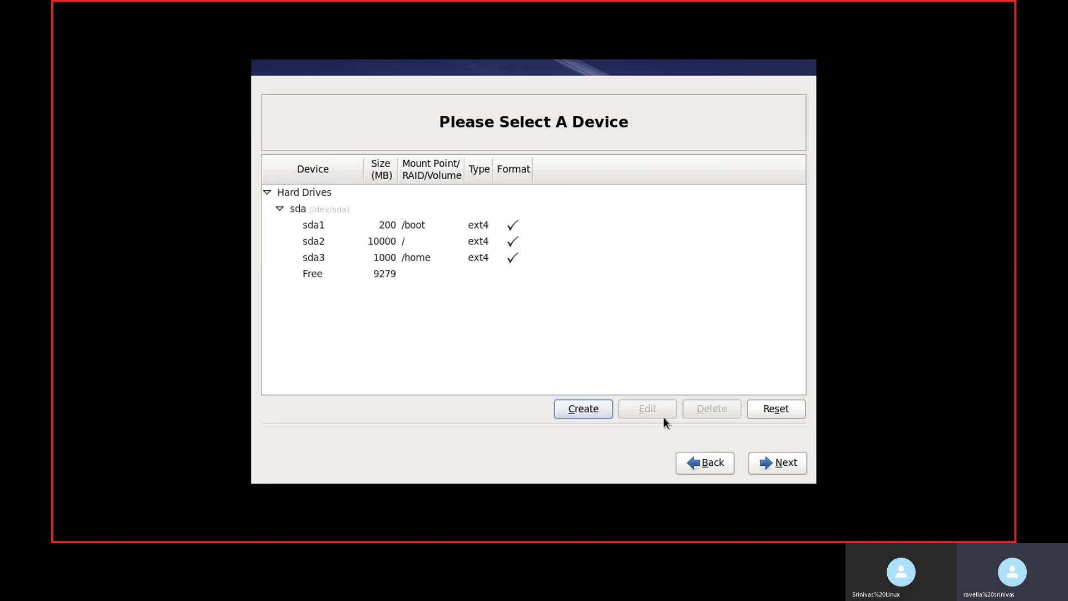
Step: Create a standard 1000 MB swap partition in the remaining free space on sda
left_click(537, 321)
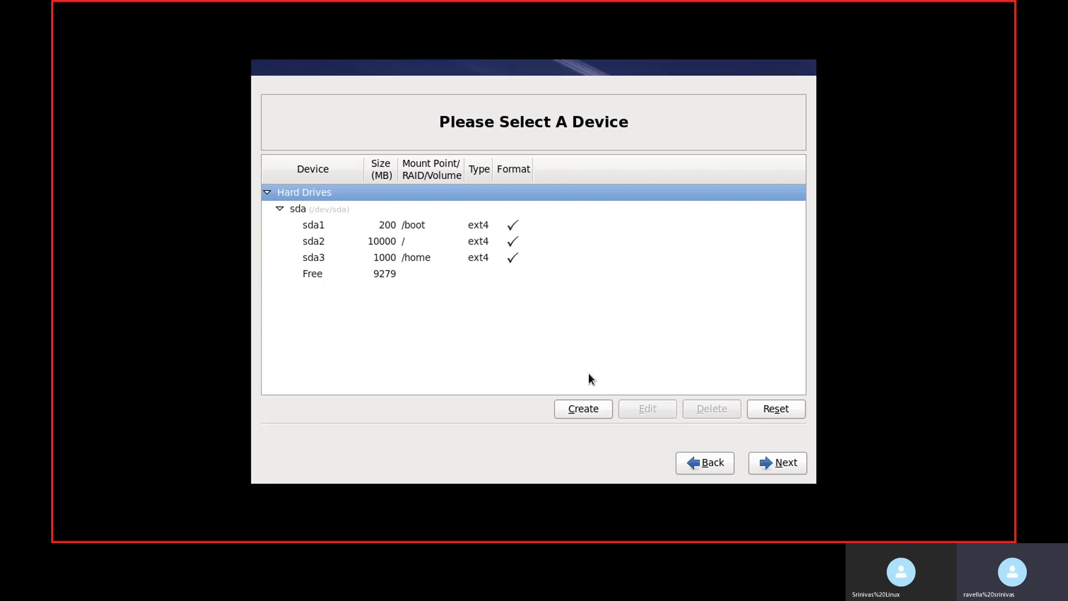
left_click(575, 408)
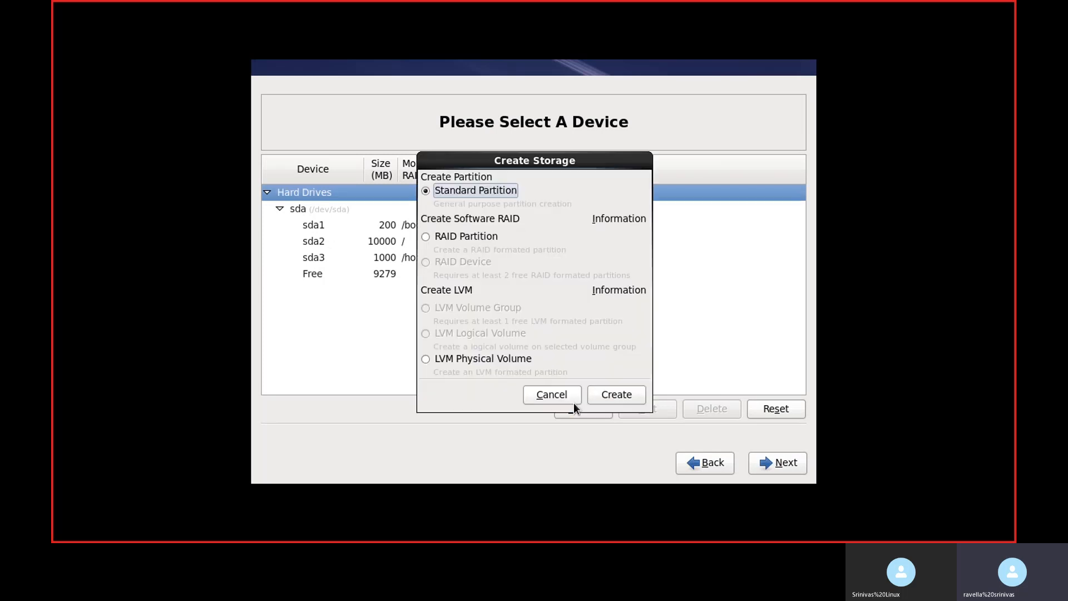
left_click(606, 392)
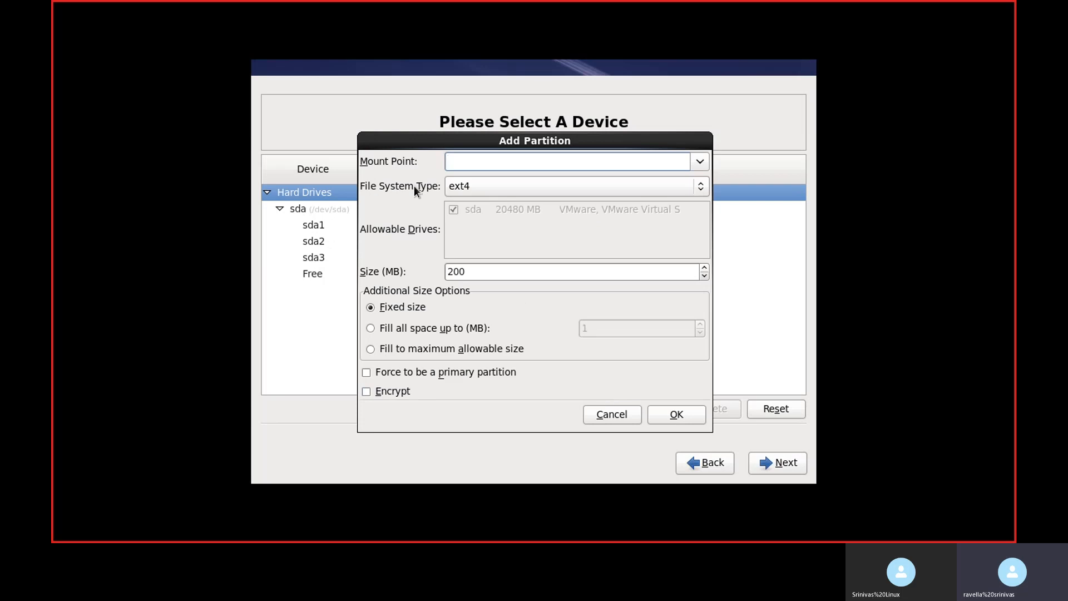
left_click(476, 187)
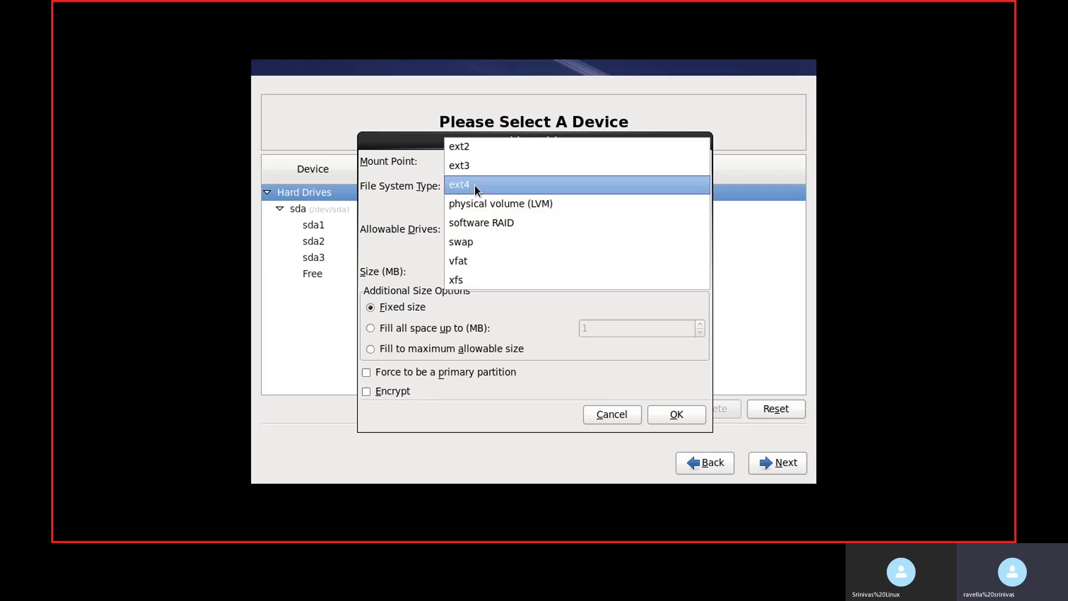
left_click(476, 243)
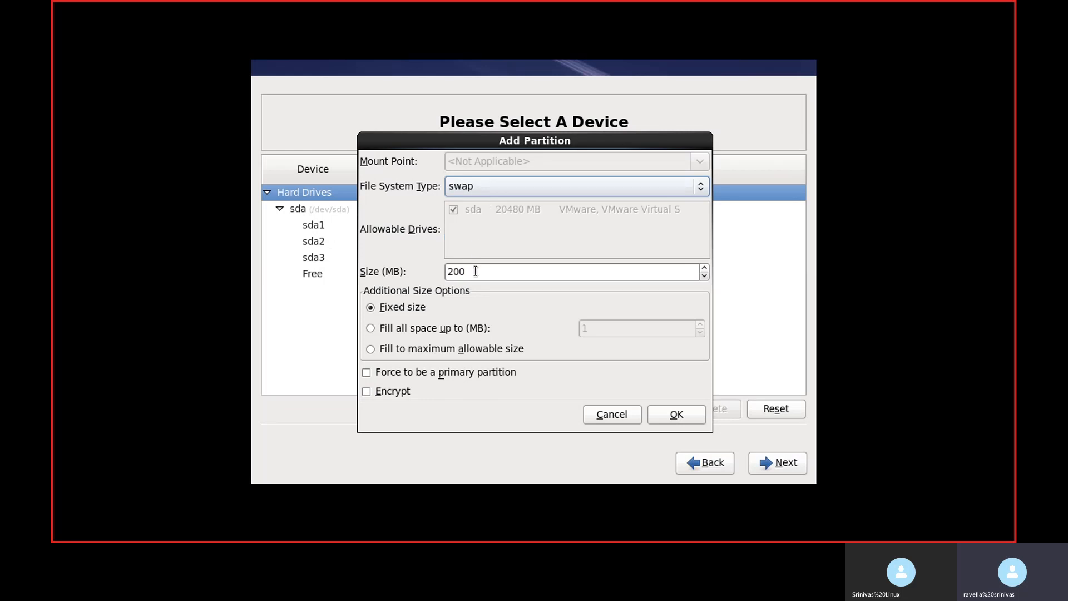
double_click(473, 272)
key("BackSpace")
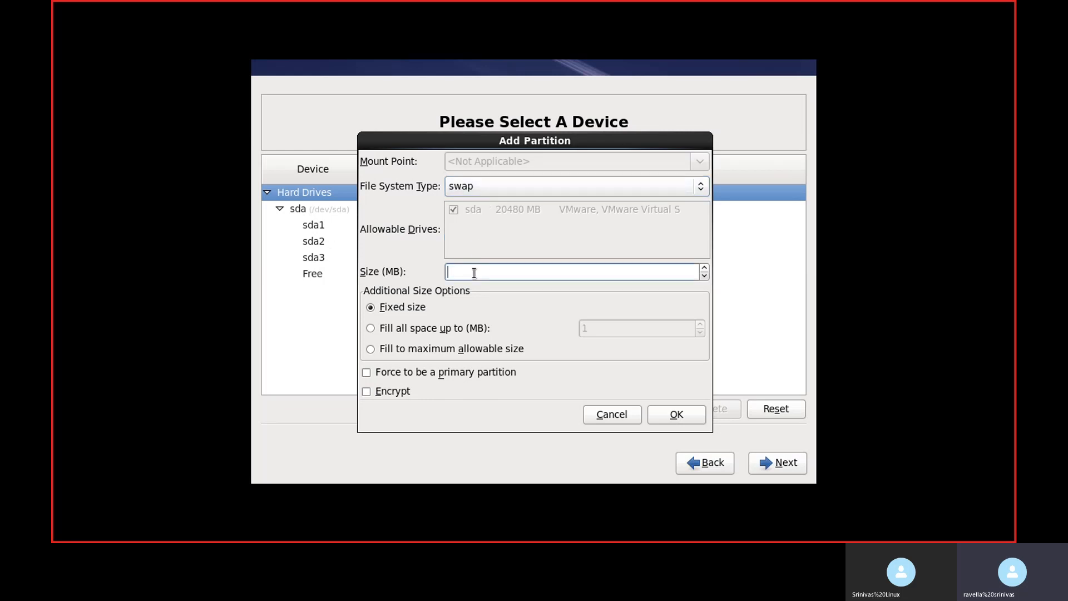
type("1000")
left_click(672, 414)
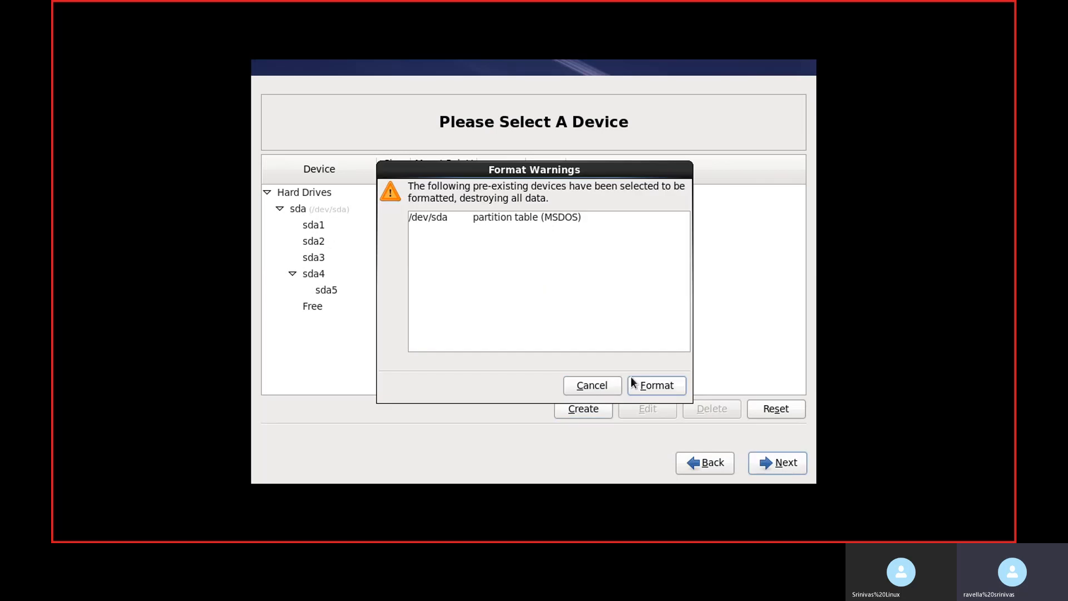
Step: Confirm formatting /dev/sda and write the partitioning changes to disk
left_click(655, 385)
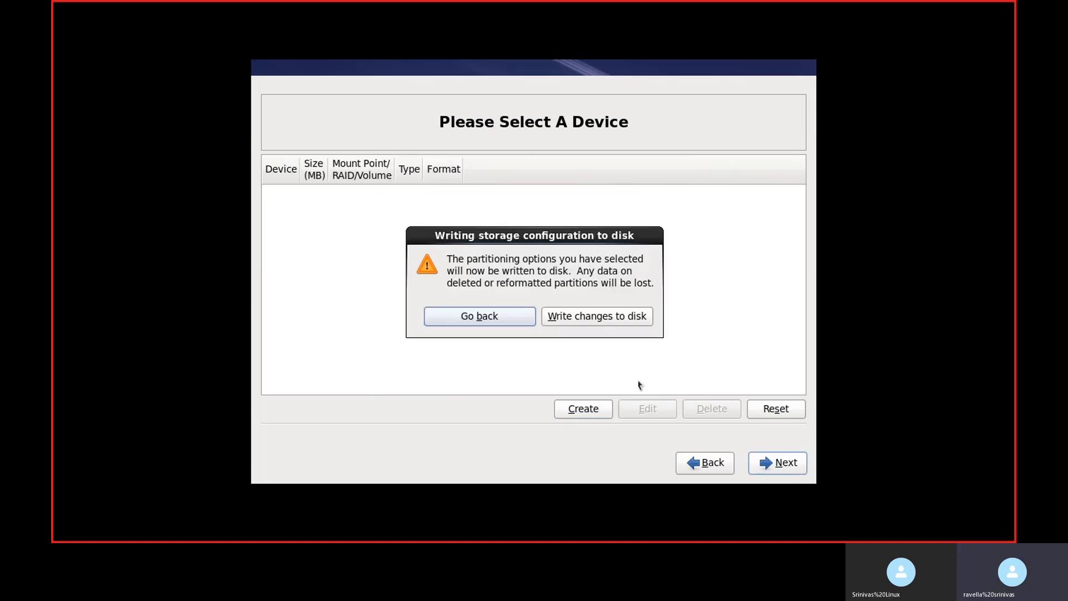
left_click(582, 315)
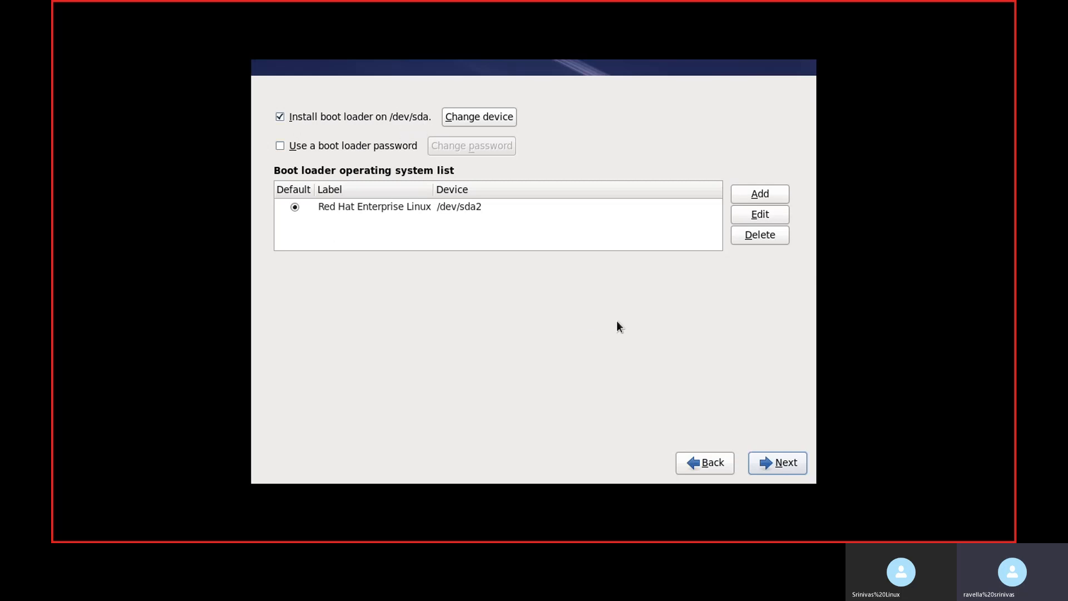
Step: Keep the boot loader on /dev/sda and start the installation with the Desktop software set, leaving customization for later
left_click(780, 465)
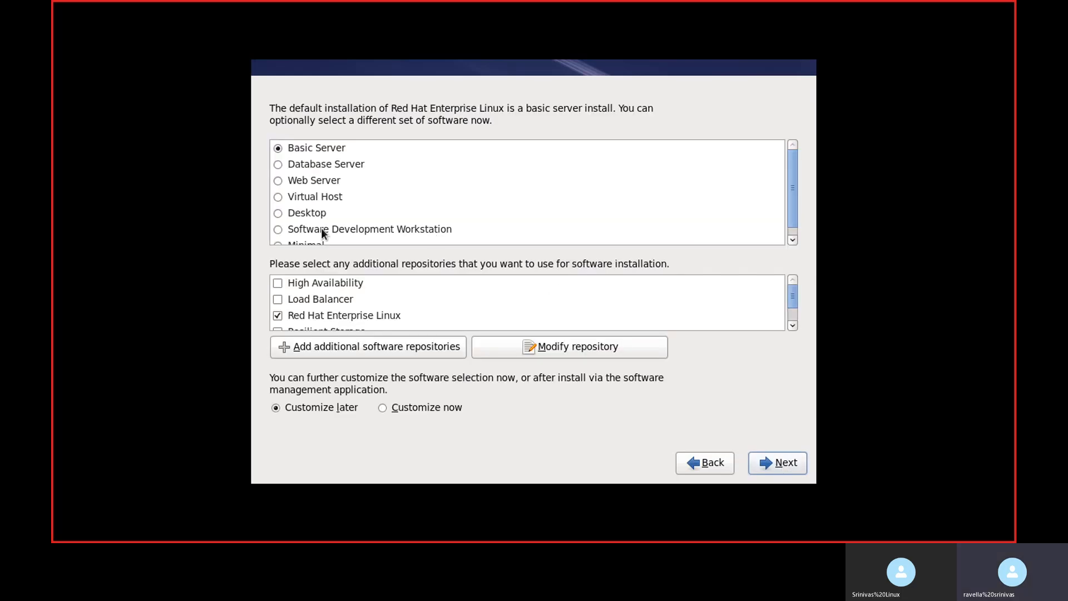
left_click(278, 216)
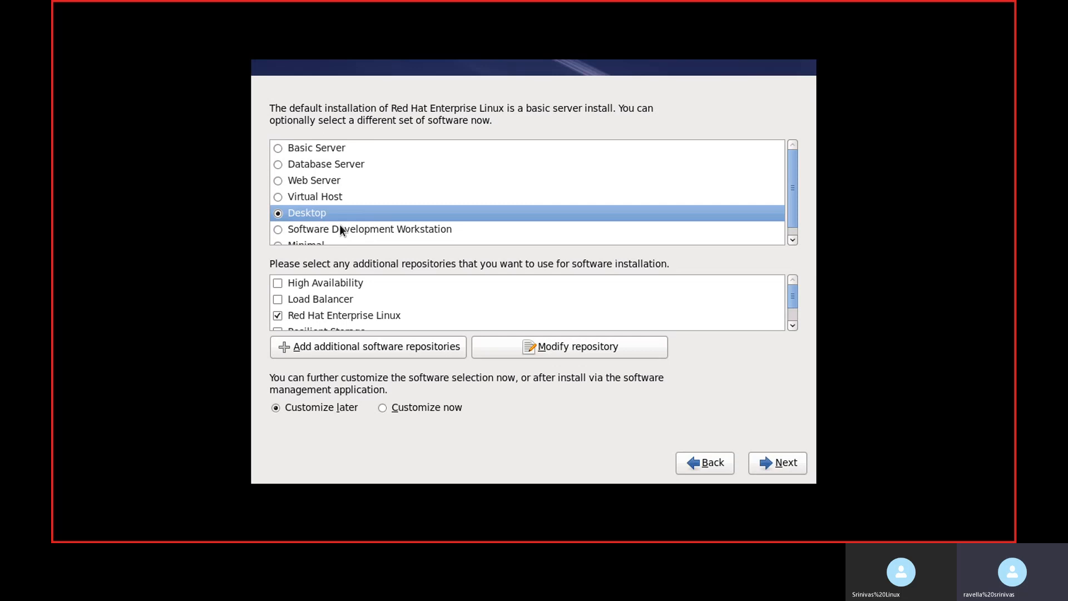
left_click(783, 462)
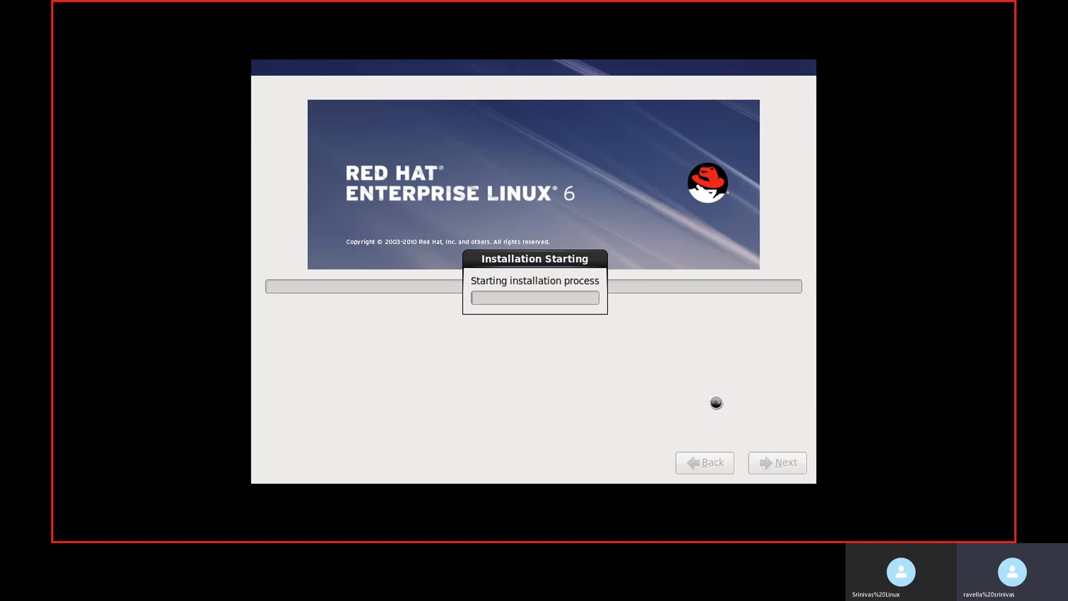
Step: Release input from the virtual machine, exit full screen mode, and minimize the VMware Workstation window
key("ctrl+alt")
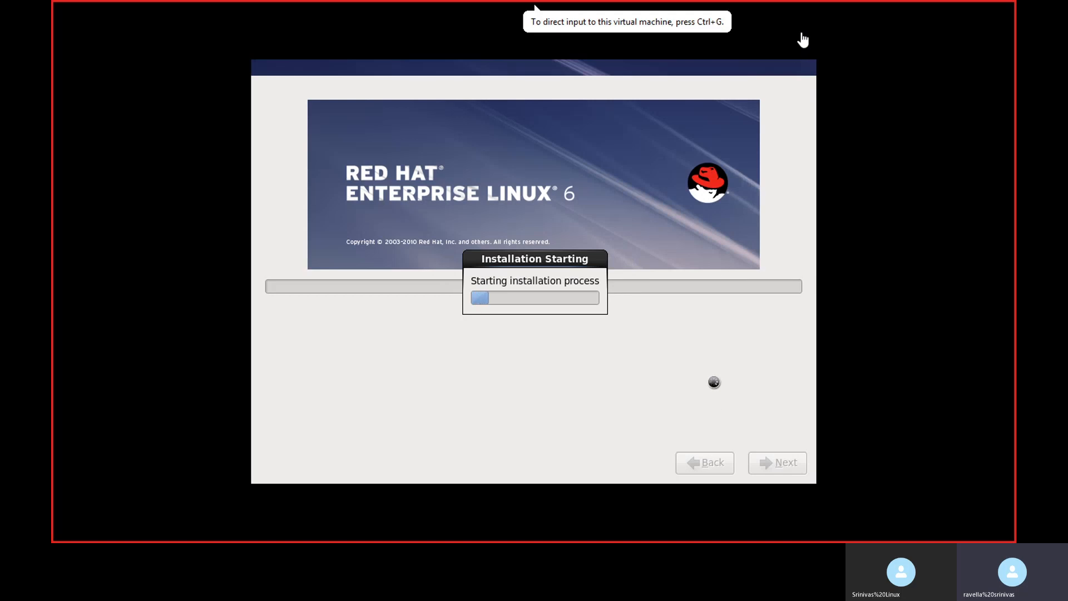
mouse_move(885, 2)
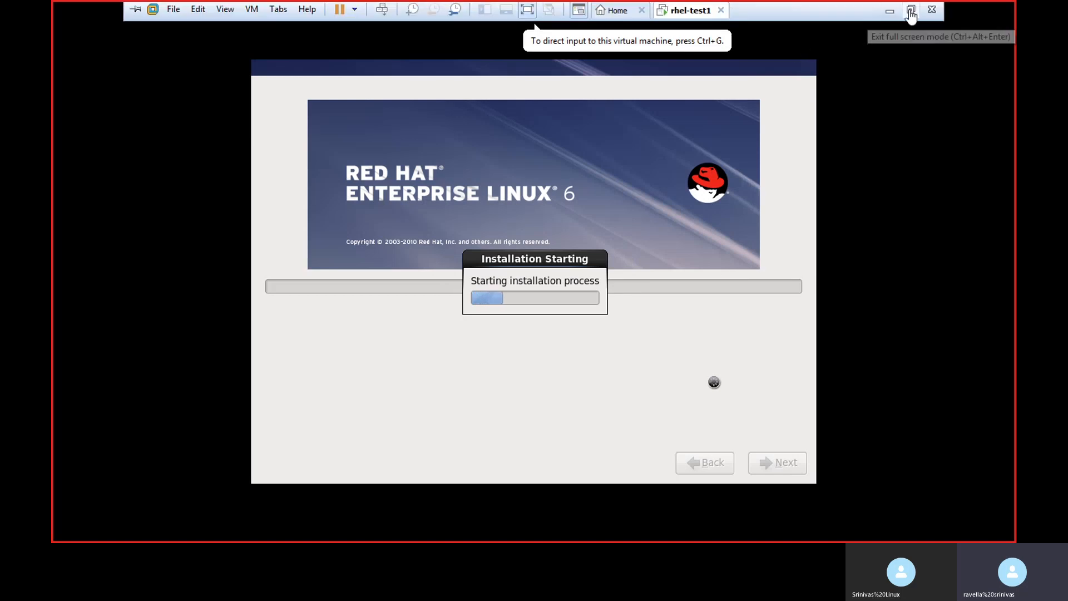
left_click(910, 9)
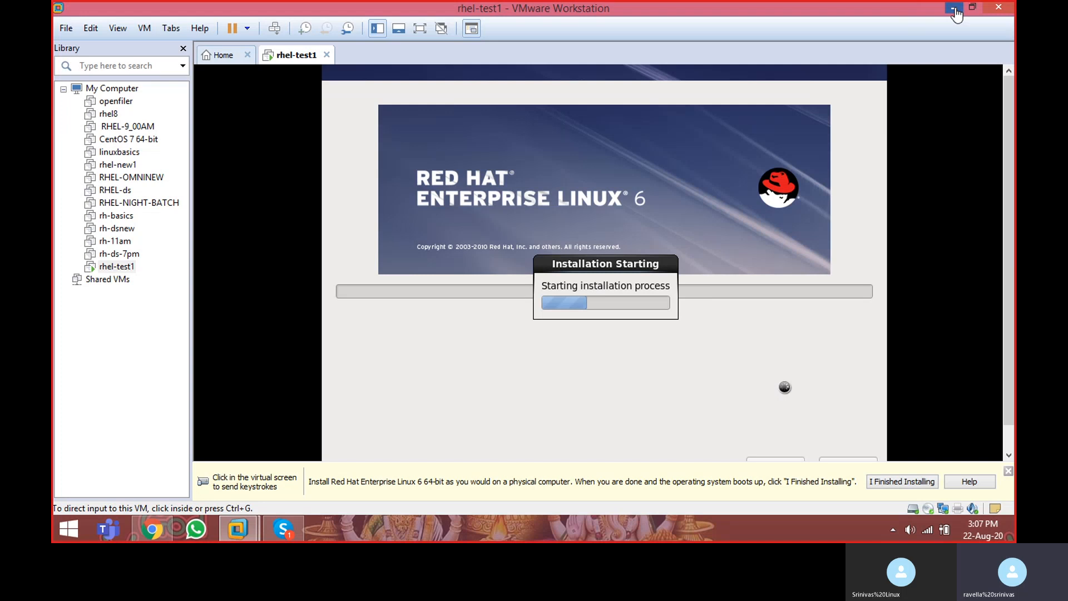
left_click(954, 9)
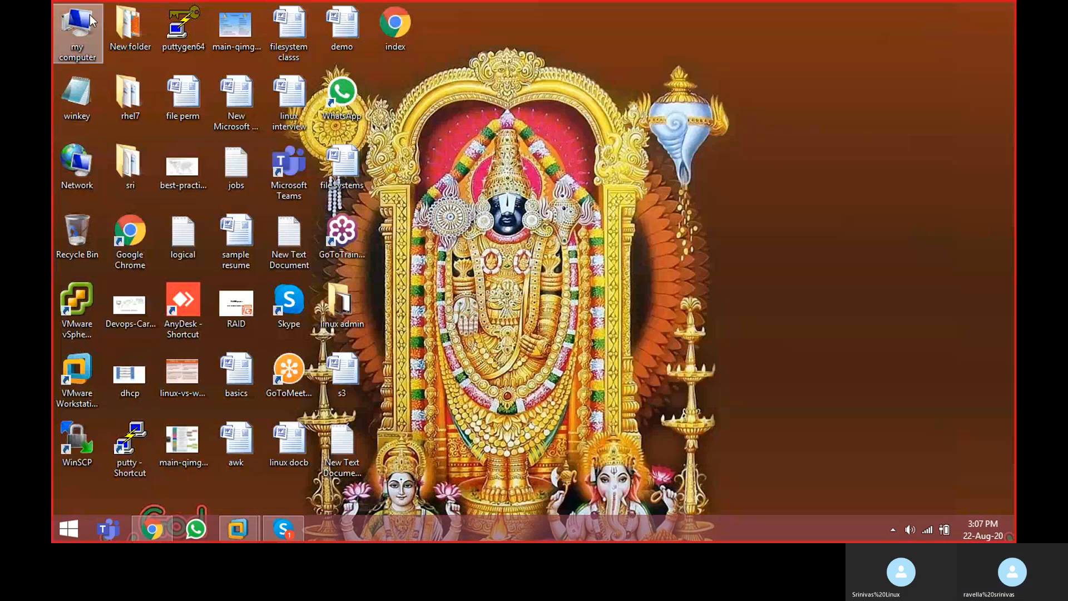
Step: Browse from the softwares folder on Local Disk (E:) to the linux class new folder, and close the window
double_click(78, 31)
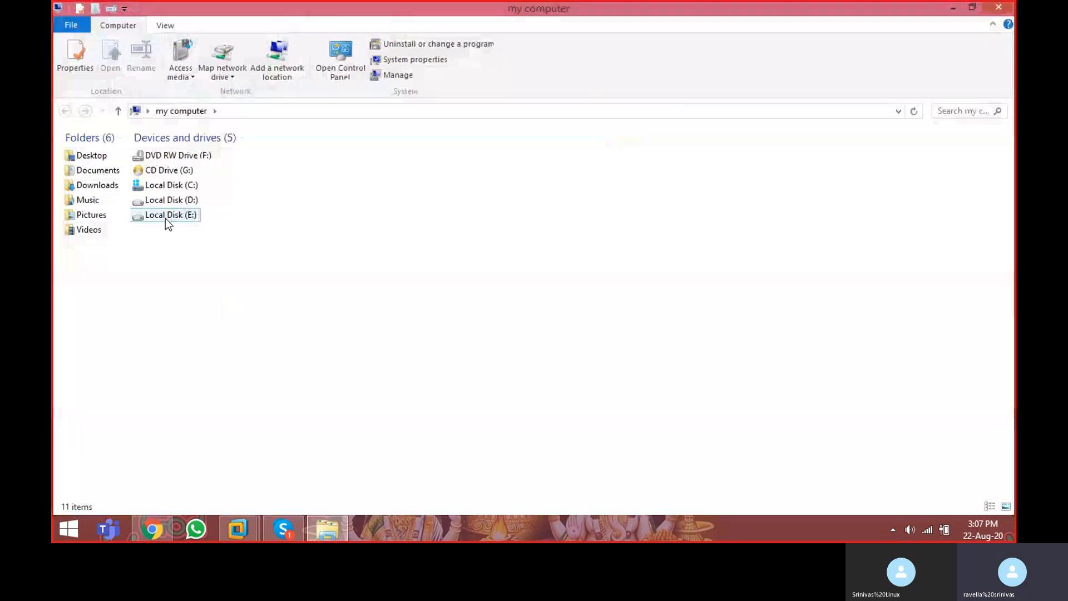
double_click(172, 216)
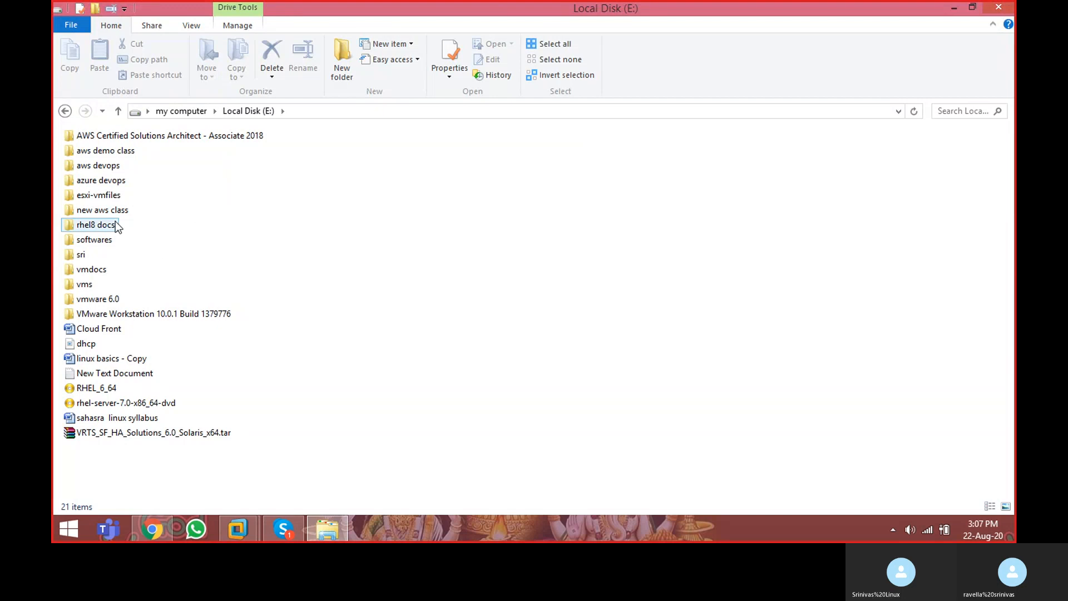
double_click(103, 239)
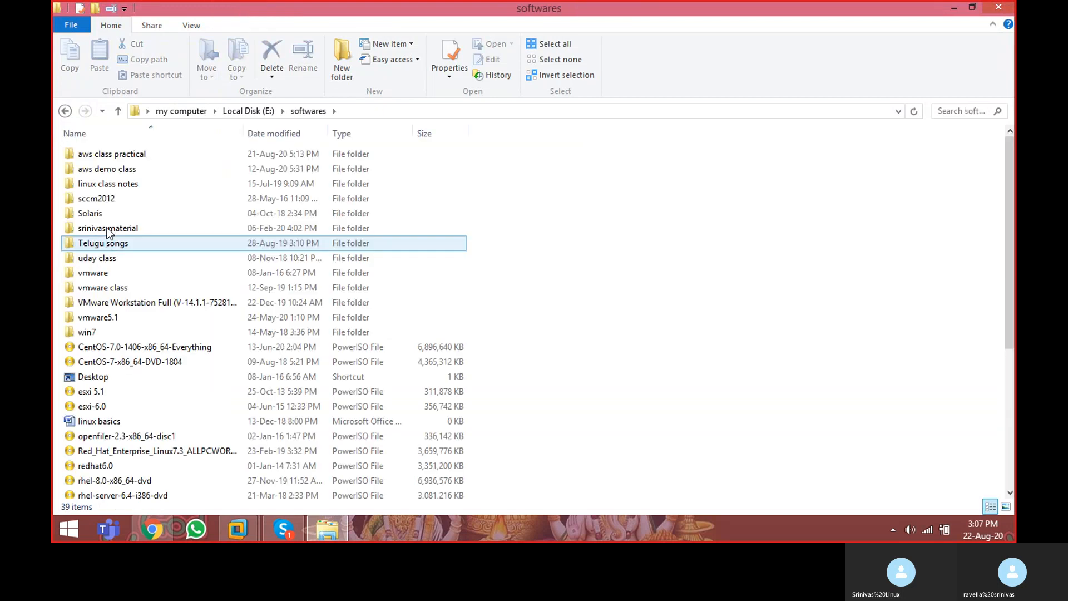
double_click(114, 228)
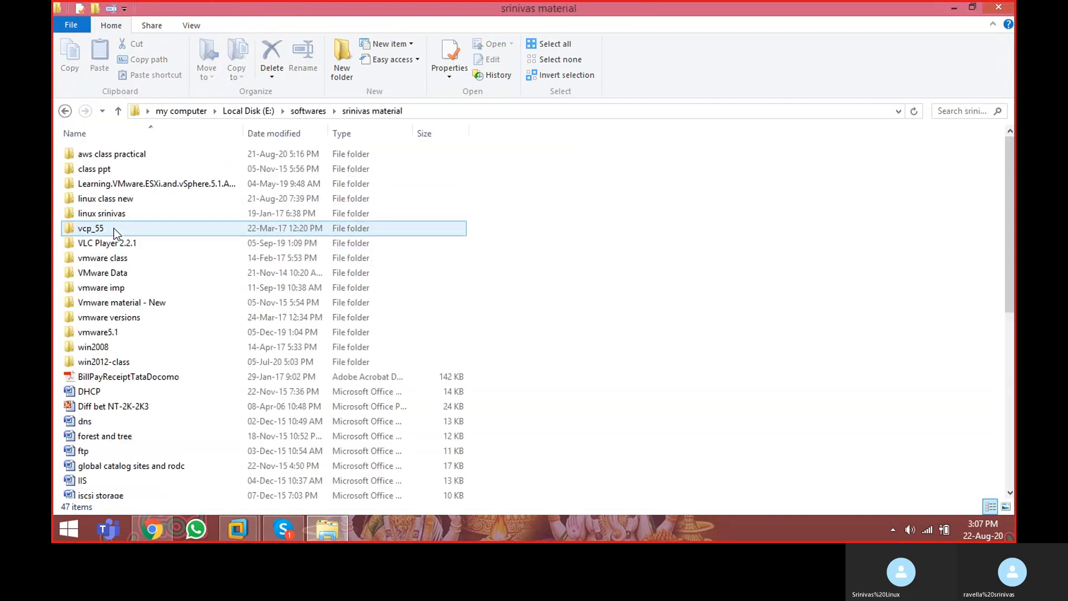
double_click(125, 199)
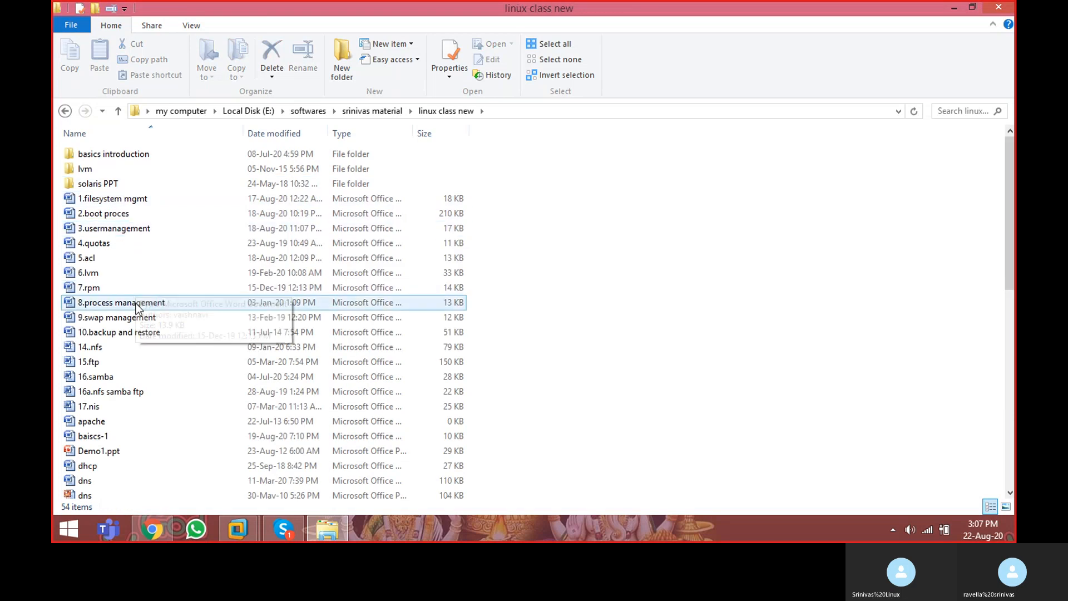
left_click(1000, 8)
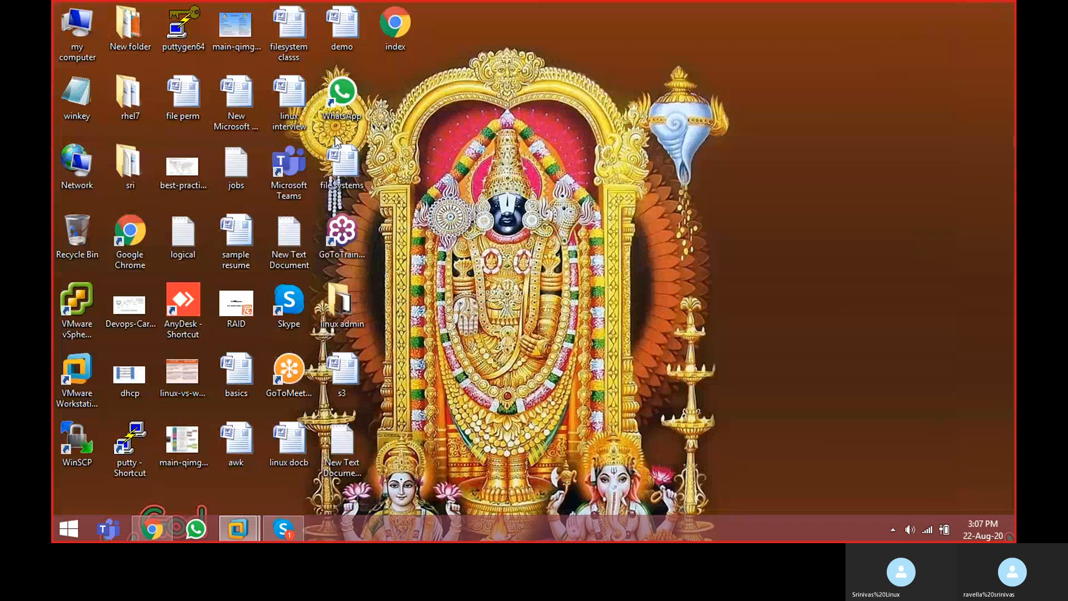
Step: Open the UNIX basics notes document from the sri folder on the desktop and look through its pages up to the Shell section
double_click(133, 161)
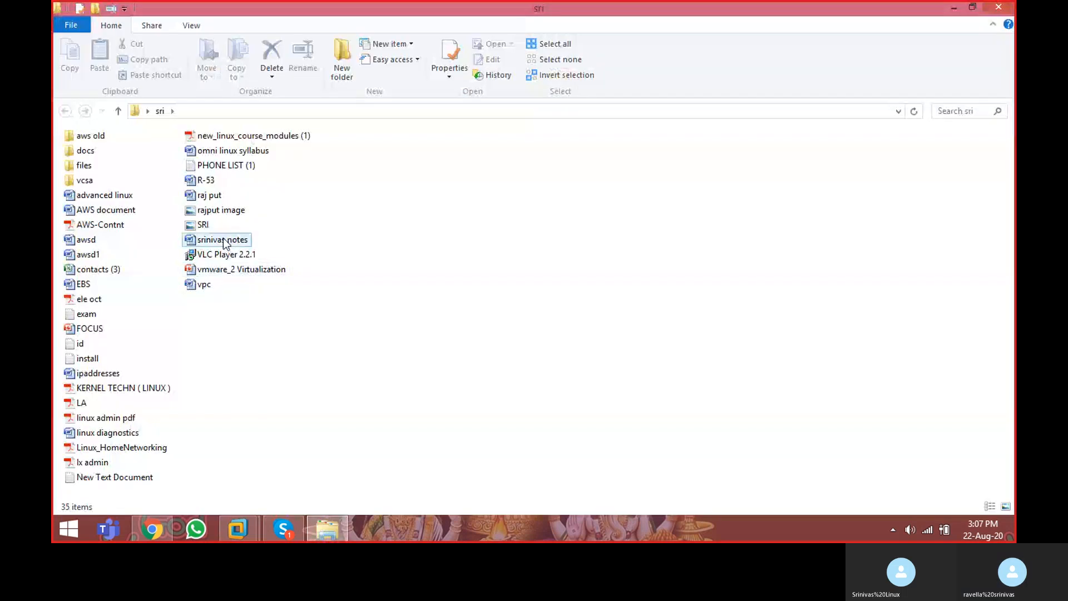
double_click(221, 240)
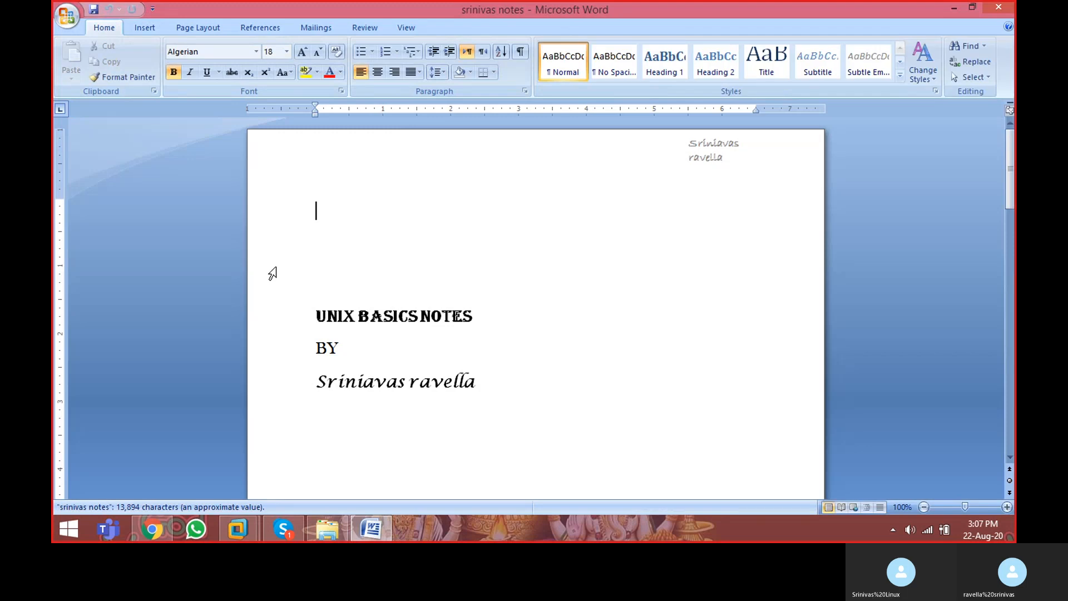
key("Down")
key("Down")
key("Down")
key("Down")
key("Down")
key("Down")
key("Down")
key("Down")
key("Down")
key("Down")
key("Down")
key("Down")
key("Down")
key("Down")
key("Down")
key("Down")
key("Down")
key("Down")
key("Down")
key("Down")
key("Down")
key("Down")
key("Down")
key("Down")
key("Down")
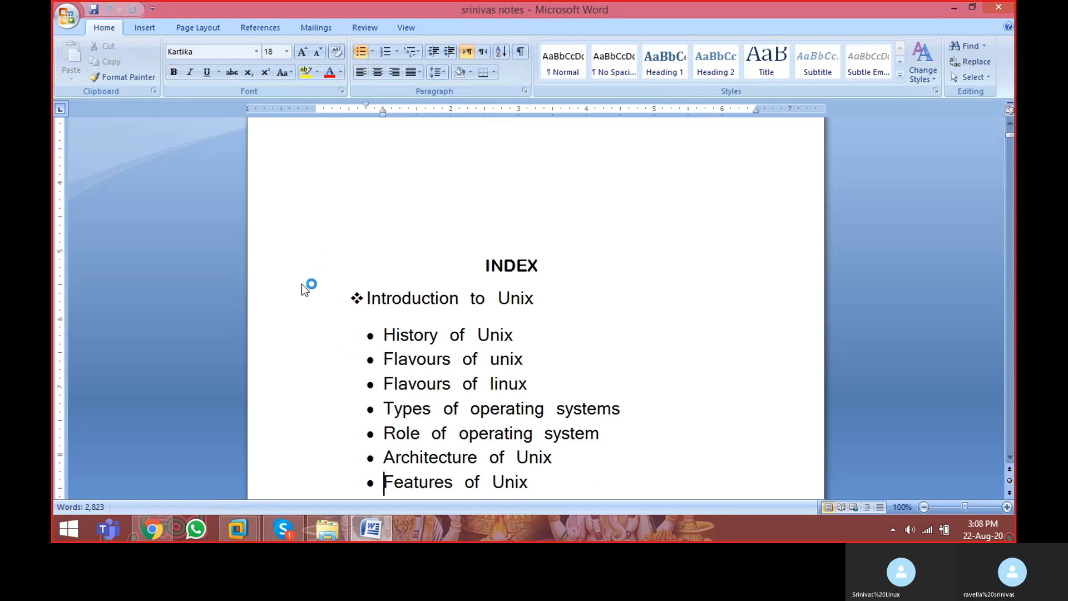
key("Down")
key("Down")
key("Down")
key("Down")
key("Down")
key("Down")
key("Down")
key("Down")
key("Down")
key("Down")
key("Down")
key("Down")
key("Down")
key("Down")
key("Down")
key("Down")
key("Down")
key("Down")
key("Down")
key("Down")
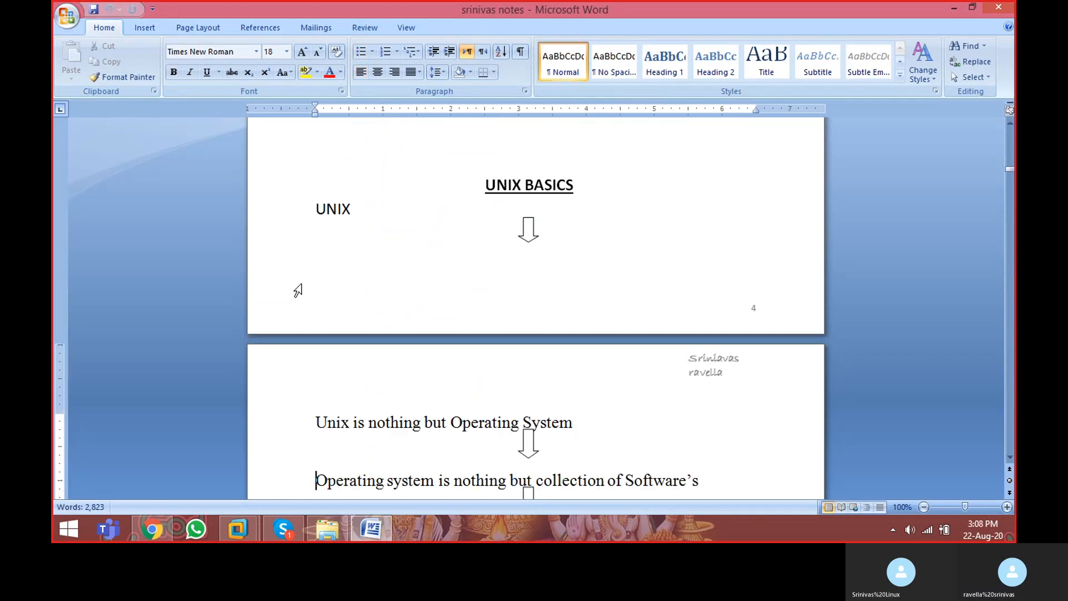
key("Down")
key("Down")
key("Down")
key("Down")
key("Down")
key("Down")
key("Down")
key("Down")
key("Down")
key("Down")
key("Down")
key("Down")
key("Down")
key("Down")
key("Down")
key("Down")
key("Down")
key("Down")
key("Down")
key("Down")
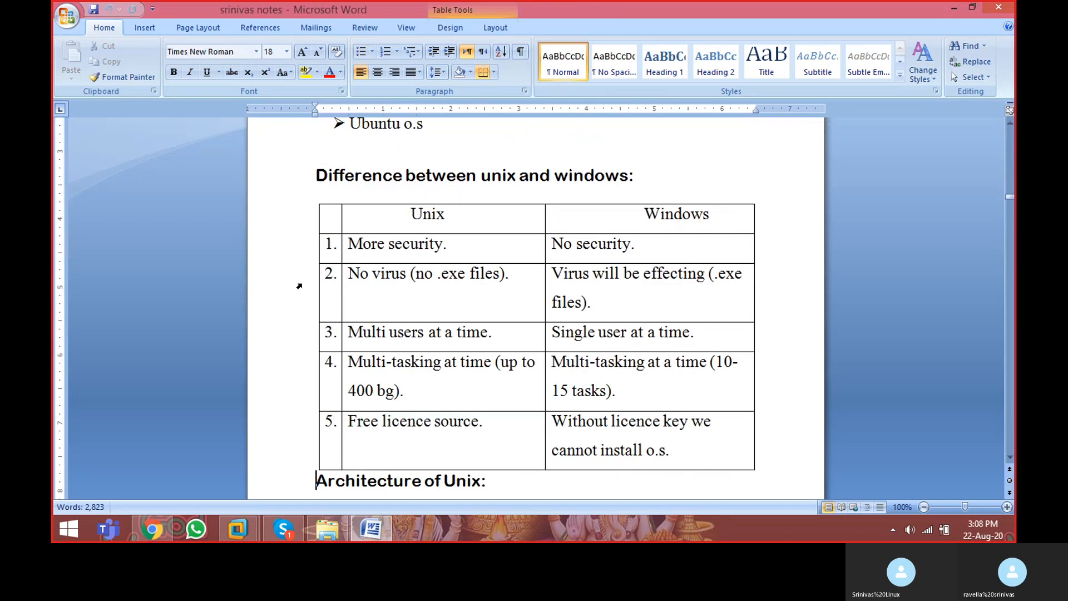
key("Down")
key("Down")
key("Down")
key("Down")
key("Down")
key("Down")
key("Down")
key("Down")
key("Down")
key("Down")
key("Down")
key("Down")
key("Down")
key("Down")
key("Down")
key("Down")
key("Down")
key("Down")
key("Down")
key("Down")
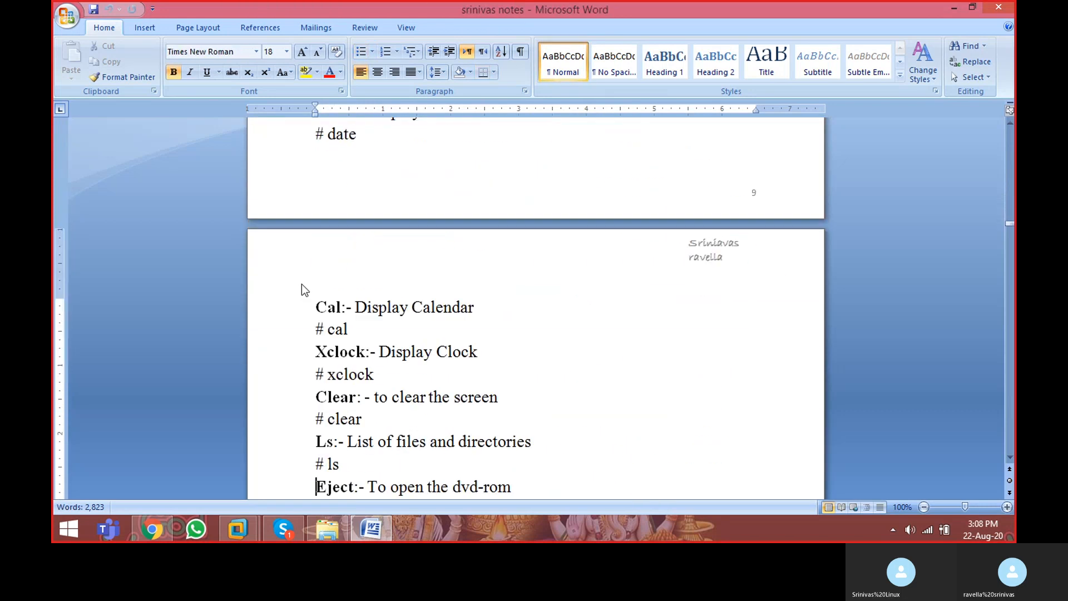
key("Down")
key("Down")
key("Down")
key("Down")
key("Down")
key("Down")
key("Down")
key("Down")
key("Down")
key("Down")
key("Down")
key("Down")
key("Down")
key("Down")
key("Down")
key("Down")
key("Down")
key("Down")
key("Down")
key("Down")
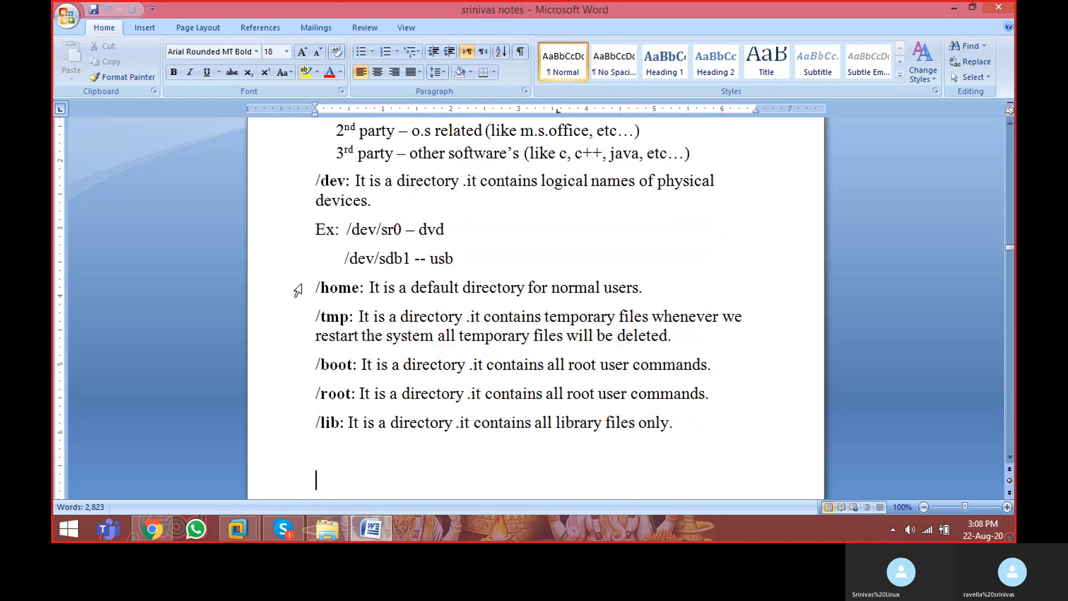
key("Down")
key("Down")
key("Down")
key("Down")
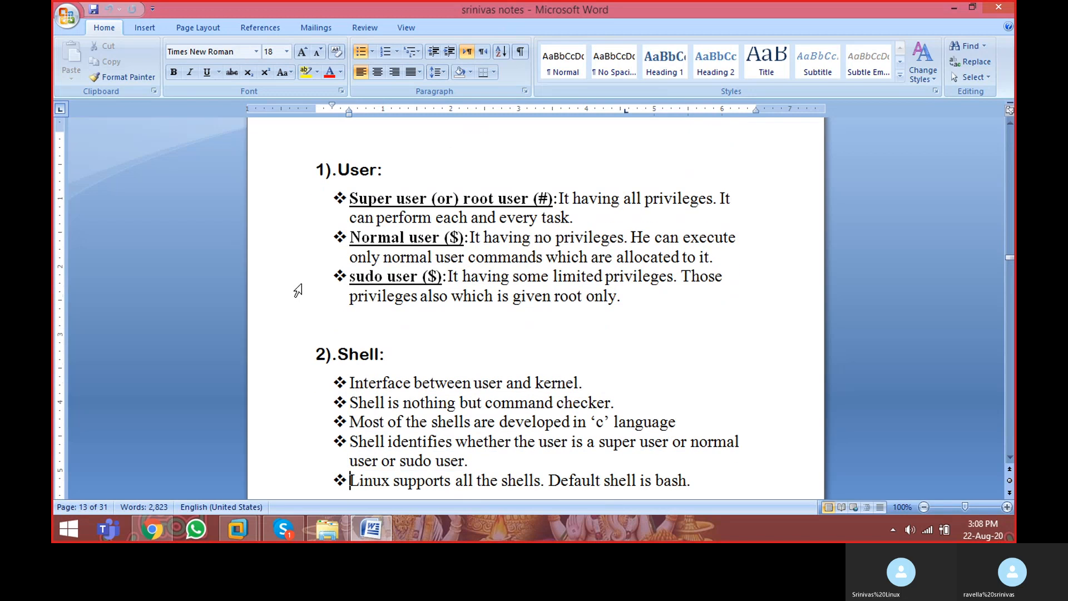